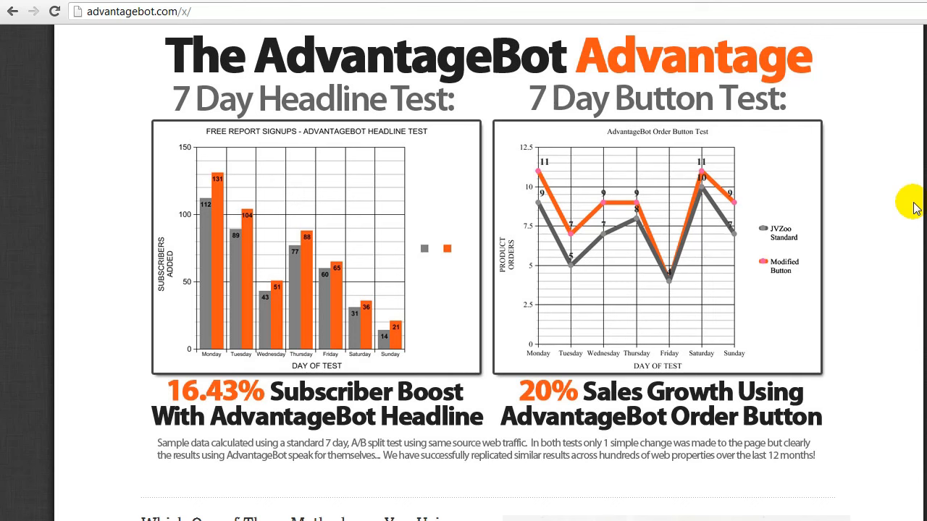
- Look through the AdvantageBot sales page, from the test charts to the questions and answers section
scroll(463, 275, "down", 6)
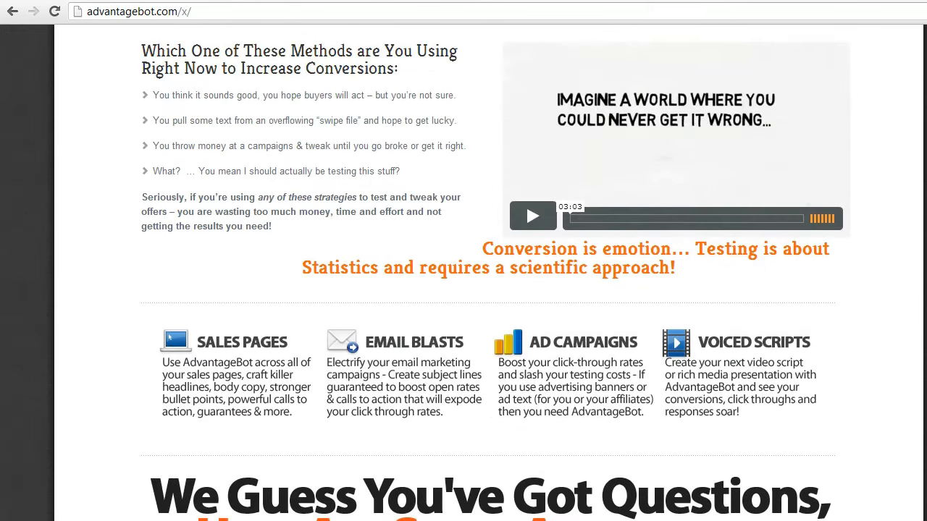
scroll(879, 222, "up", 8)
scroll(879, 222, "down", 2)
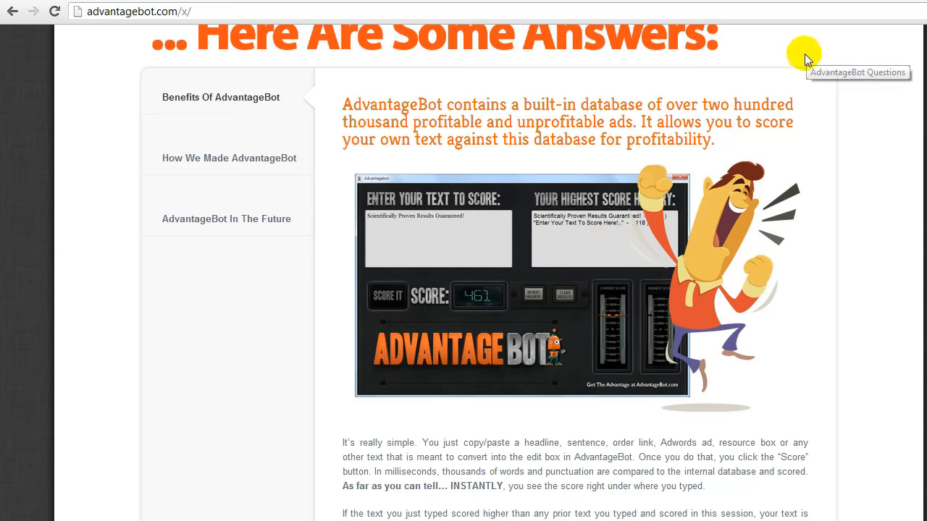
scroll(809, 167, "up", 3)
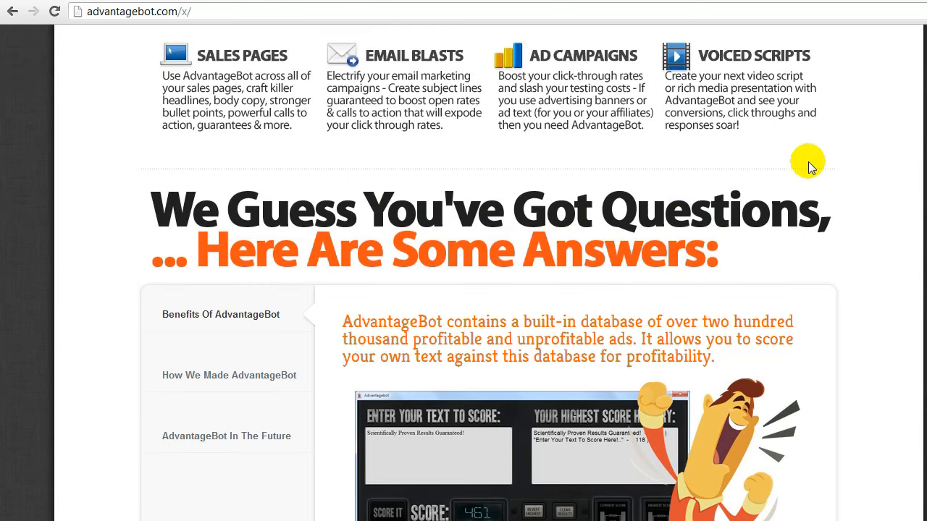
scroll(844, 215, "down", 2)
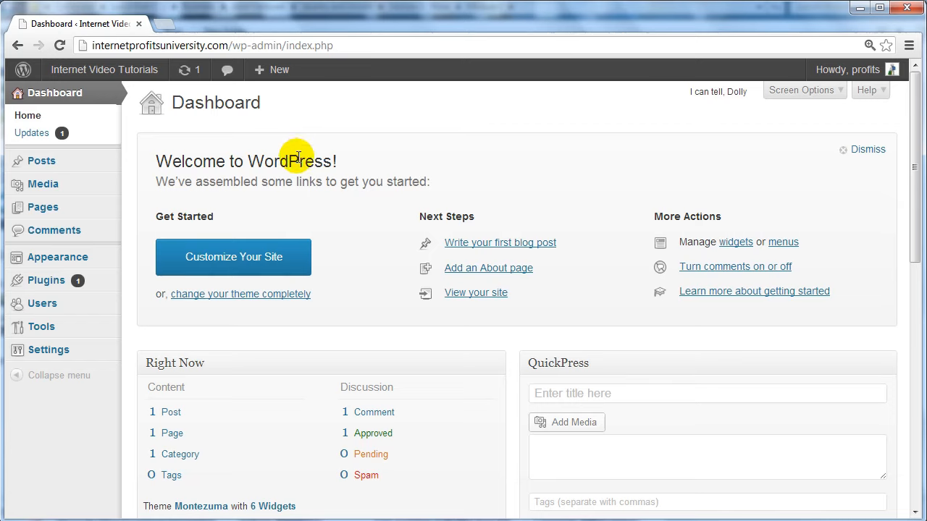
- Create a new WordPress post titled "How to Effectively Use Wordpress To Create Your Site"
mouse_move(24, 165)
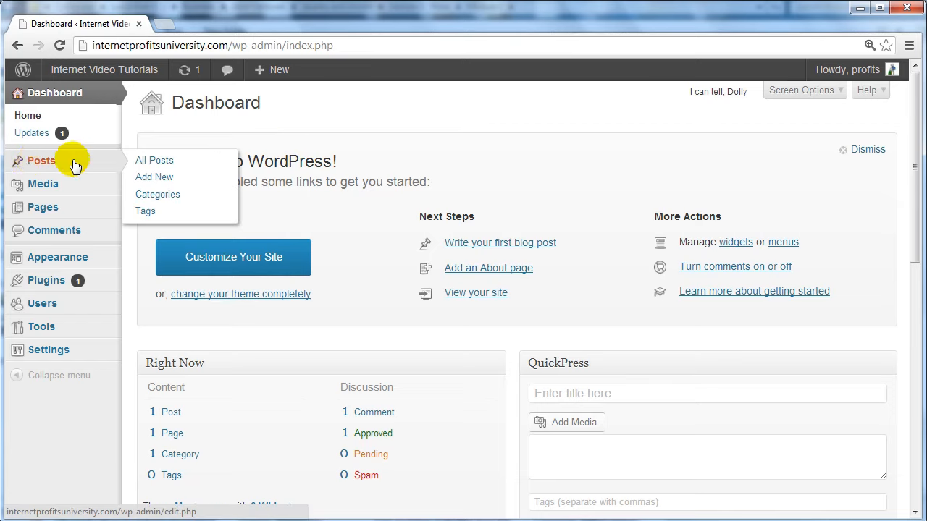
left_click(156, 181)
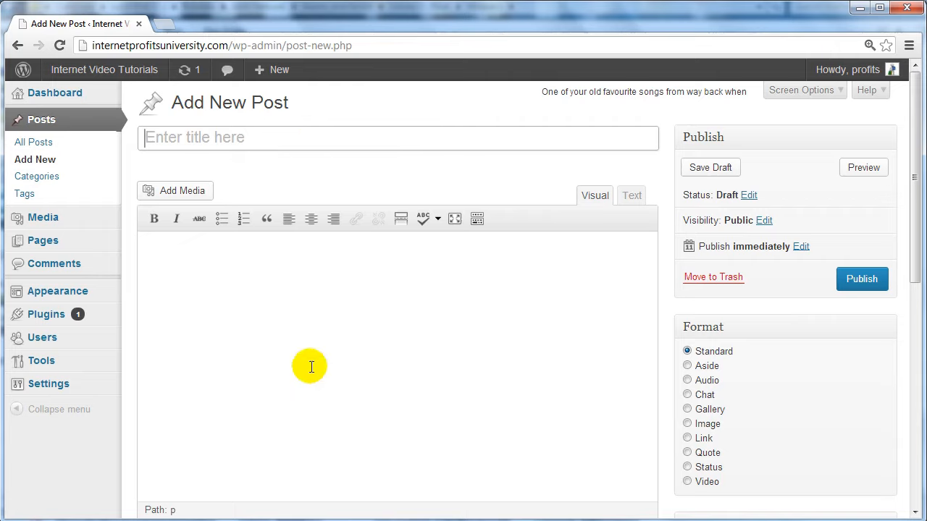
left_click(310, 362)
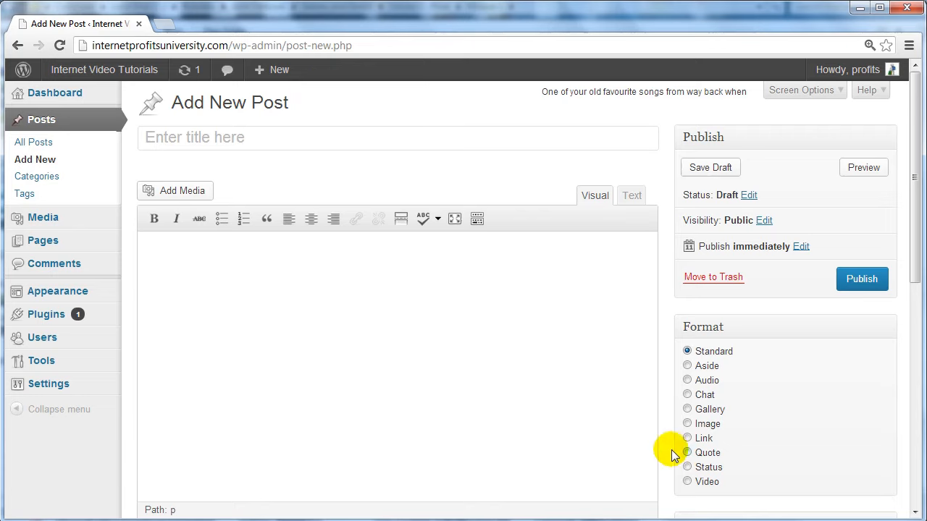
left_click(869, 282)
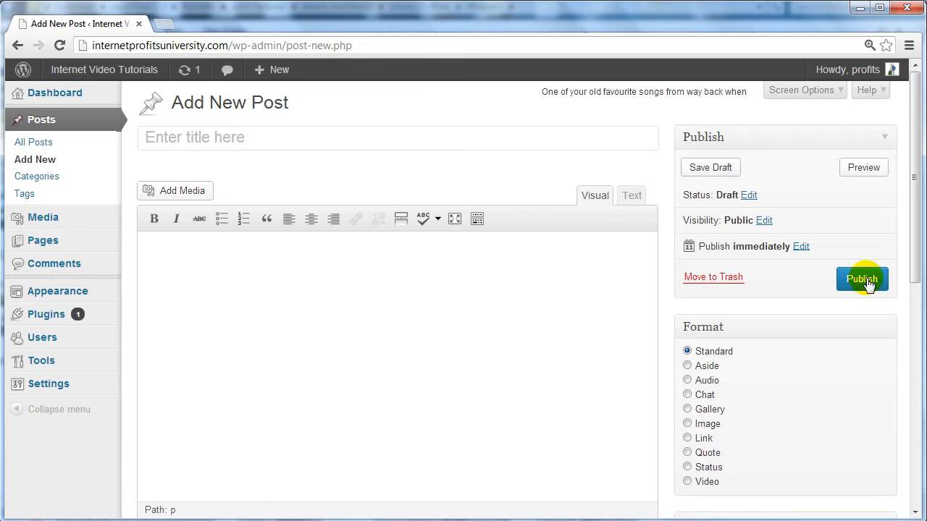
left_click(304, 142)
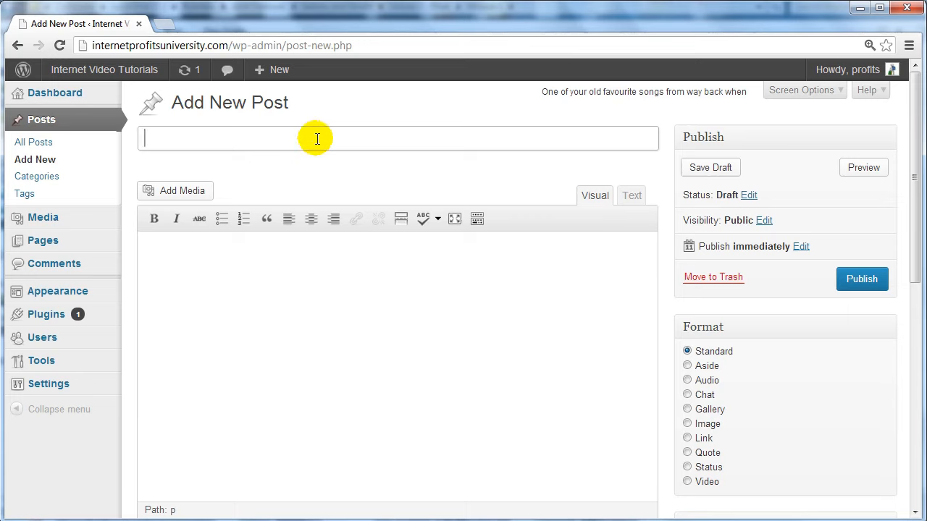
type("How to Effectively Use Wordpress To Create Your Site")
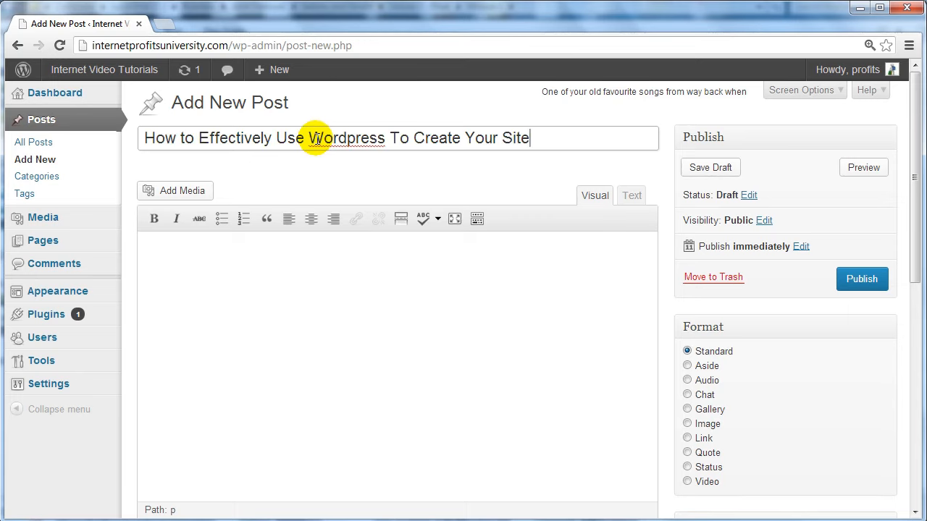
left_click(298, 284)
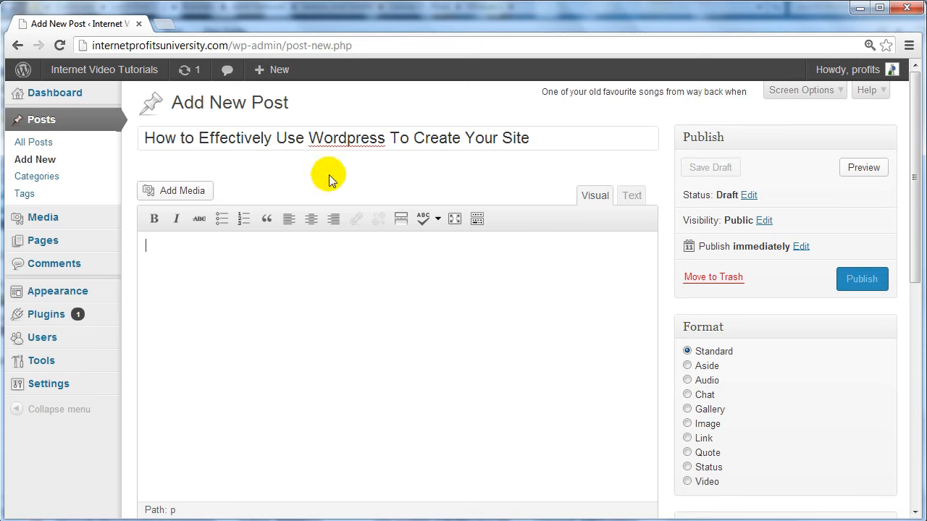
left_click(371, 140)
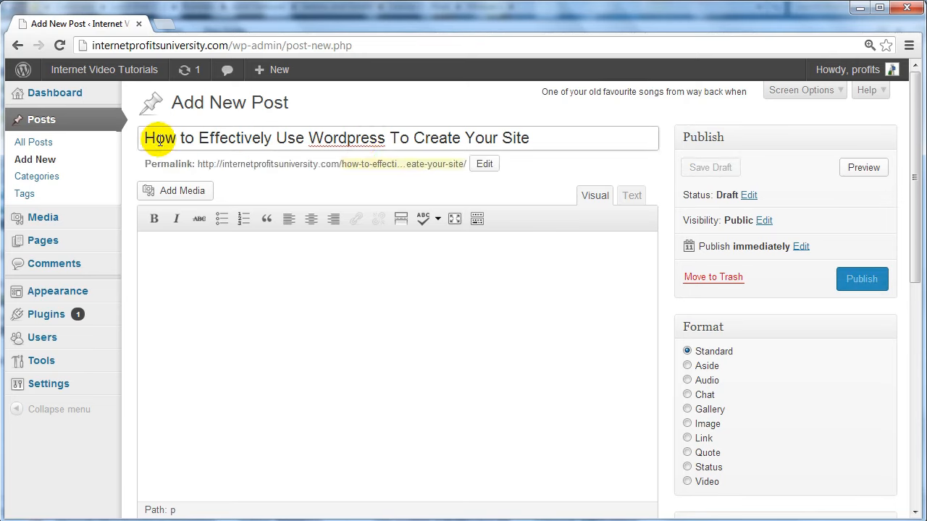
left_click_drag(152, 136, 548, 120)
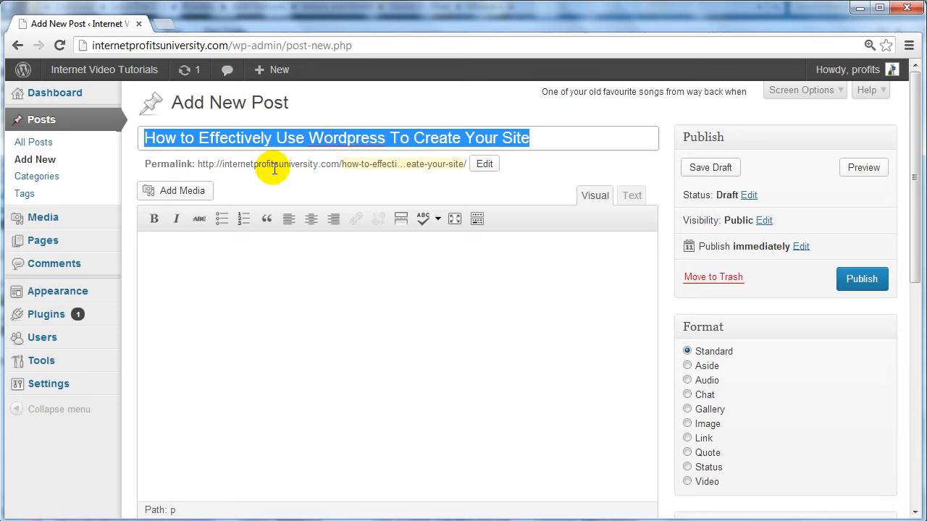
left_click(332, 142)
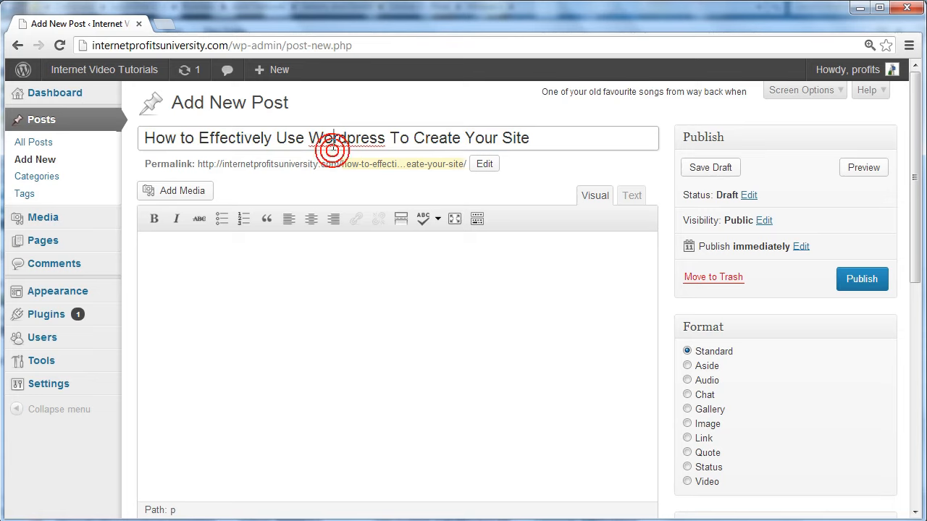
triple_click(582, 137)
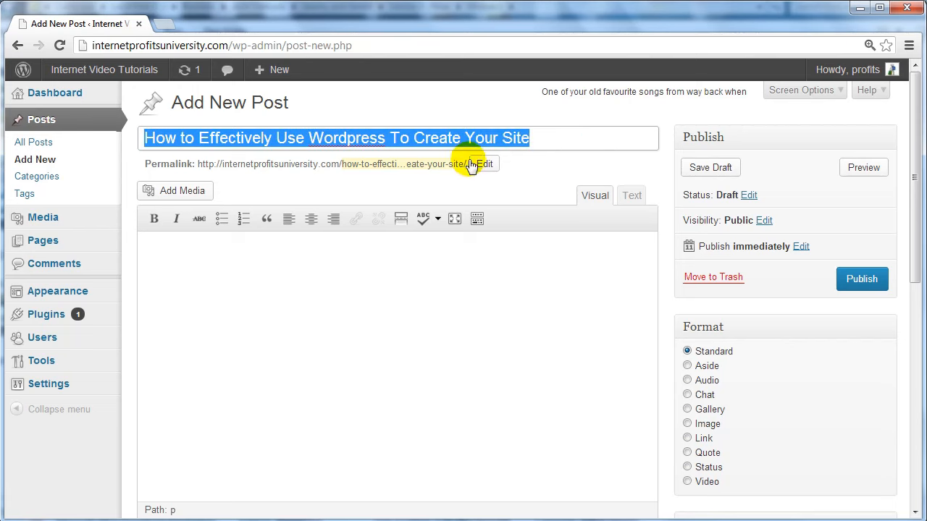
left_click(205, 140)
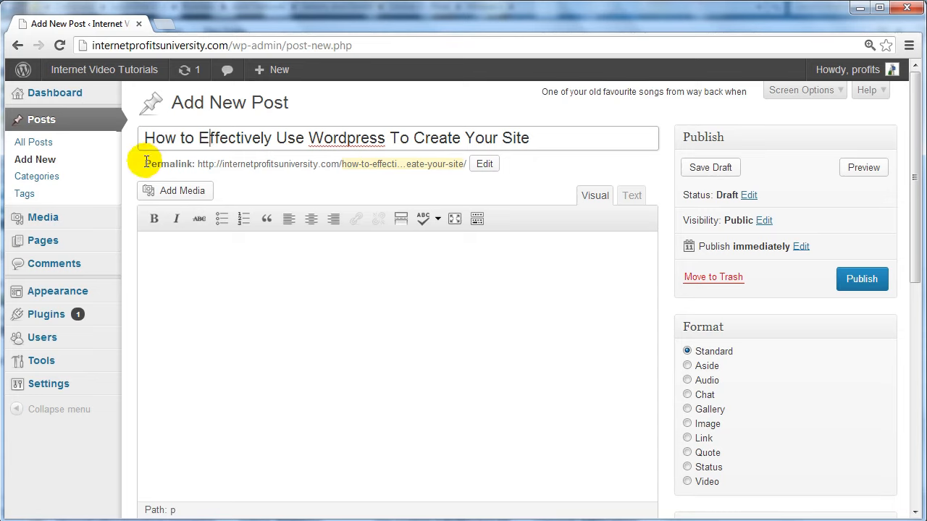
- Open the post's permalink slug for editing
left_click_drag(146, 162, 403, 162)
left_click(380, 164)
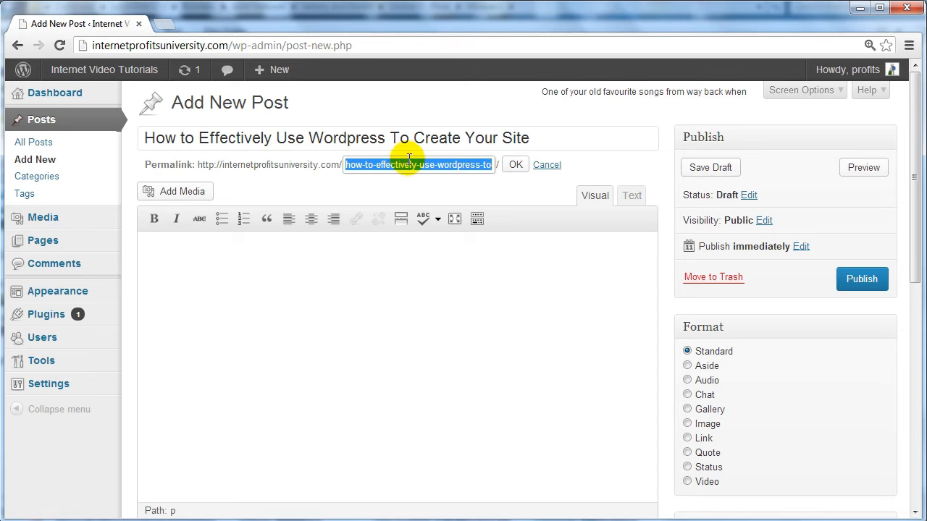
left_click(454, 184)
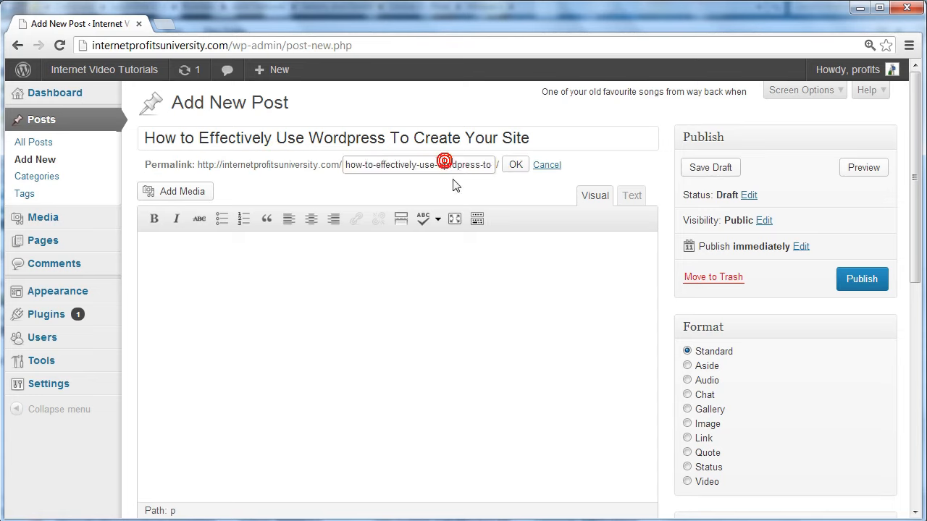
- Change the title to "How to Find a Good Plumber in Atlanta Georgia" and place the original title text in the post body
left_click(580, 142)
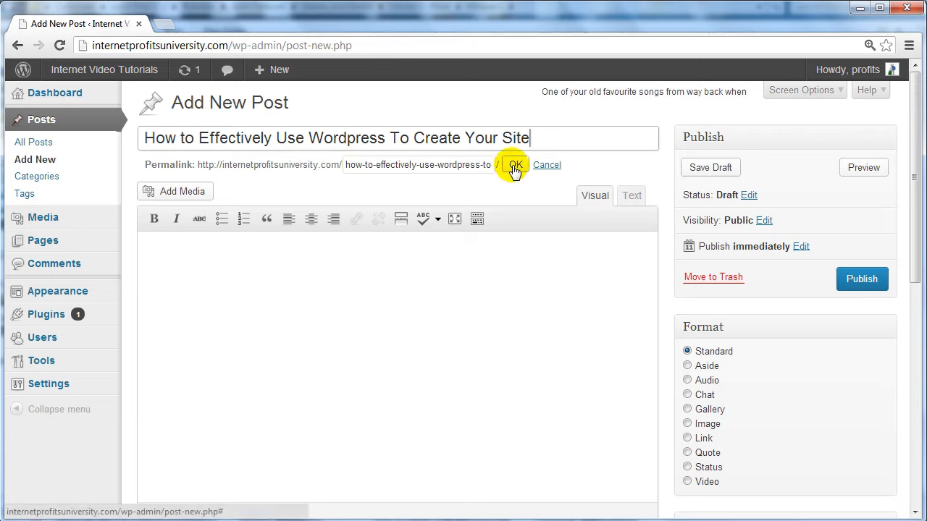
key("ctrl+a")
key("ctrl+c")
key("BackSpace")
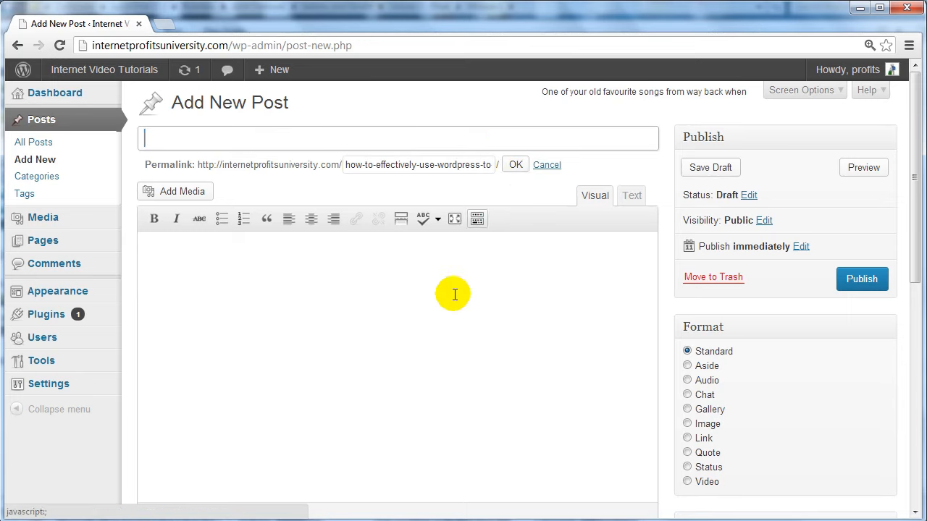
left_click(449, 313)
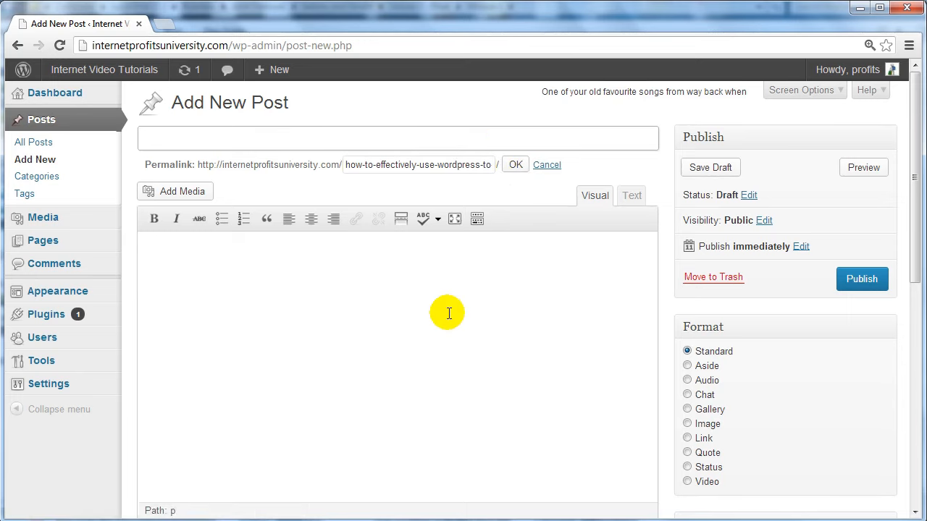
type("How to Find a Good R")
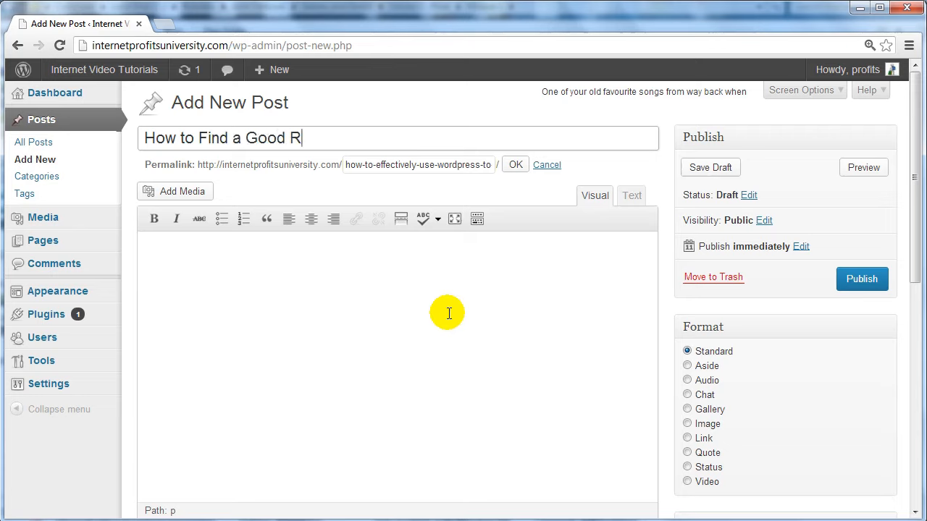
type("oo")
key("BackSpace")
key("BackSpace")
key("BackSpace")
type("Plumber in At")
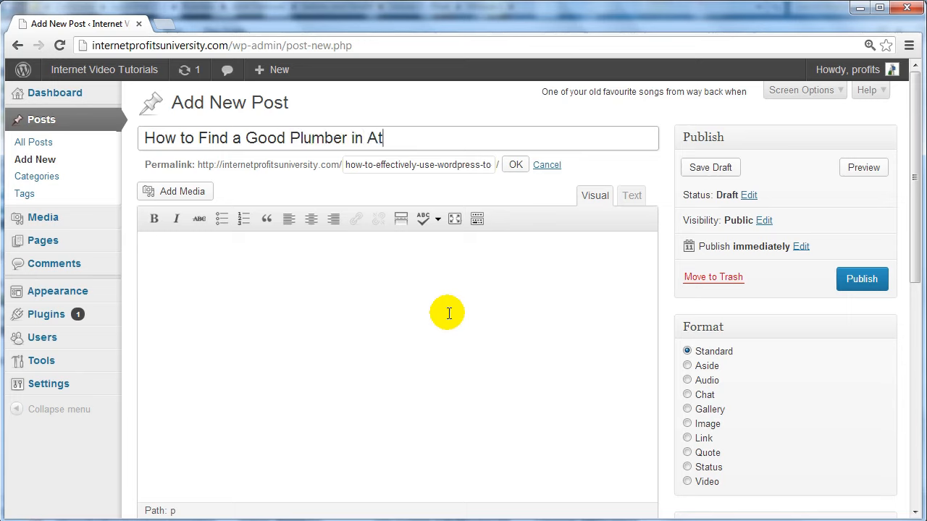
type("lanta Georgia")
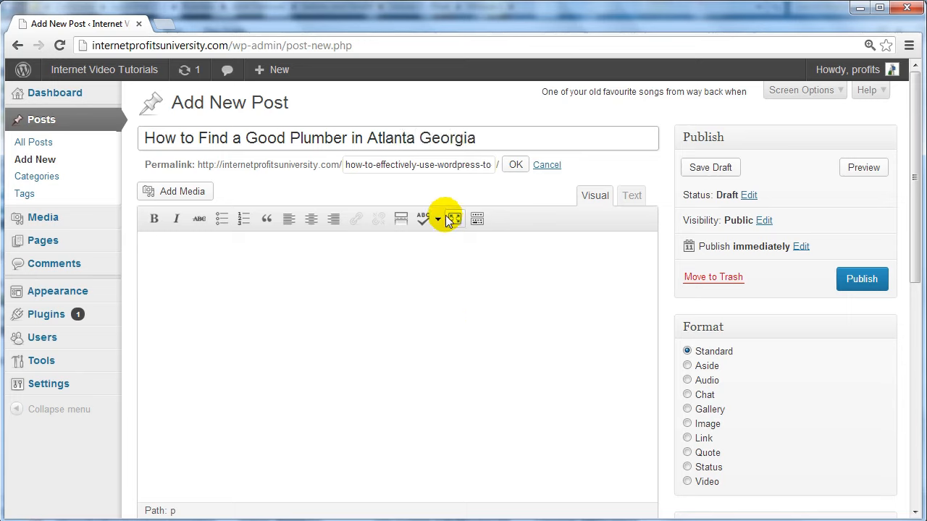
left_click(401, 307)
key("ctrl+v")
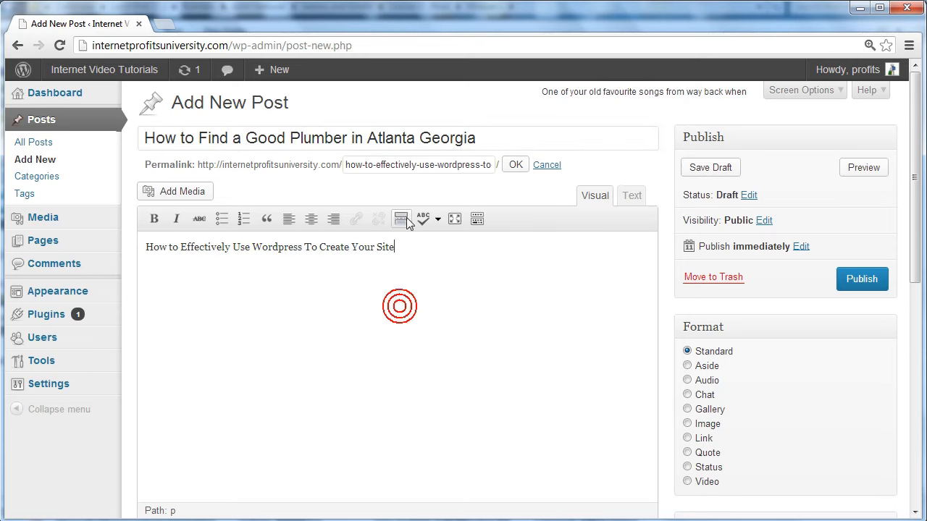
- Replace the permalink slug with a copy of the plumber post title
triple_click(425, 141)
key("ctrl+c")
left_click(424, 166)
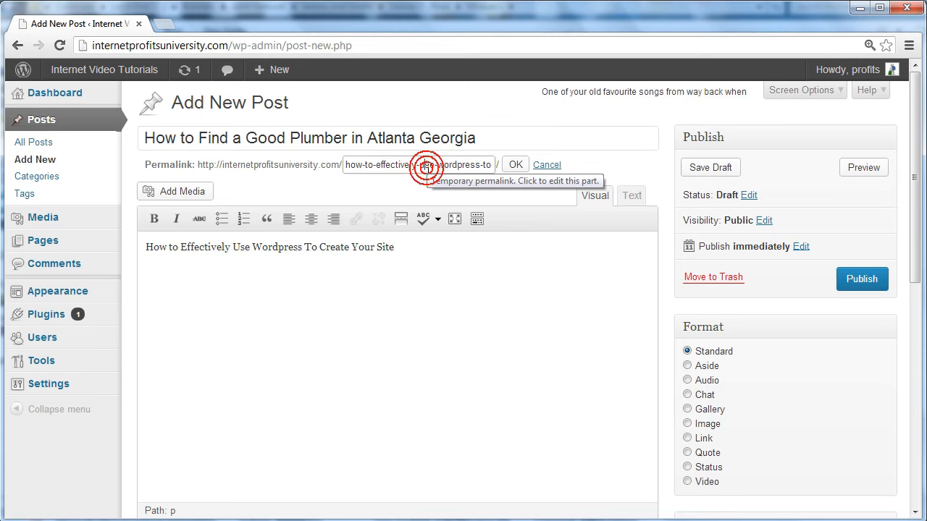
key("ctrl+v")
- Replace the spaces in the permalink slug with hyphens so it reads "How-to-Find-a-Good-Plumber-in-Atlanta-Georgia"
key("Home")
key("Right")
key("Right")
key("Right")
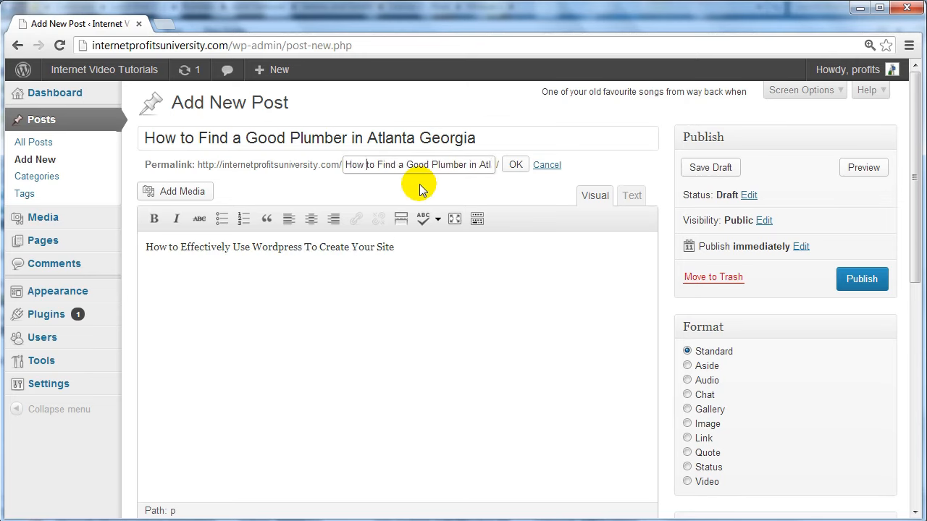
key("Delete")
type("-")
key("Right")
key("Right")
key("Right")
key("BackSpace")
type("-")
key("BackSpace")
type("-")
key("BackSpace")
type("-")
key("Right")
key("Right")
key("Right")
key("Right")
key("Right")
key("BackSpace")
type("-")
key("Right")
key("Right")
key("Right")
key("Right")
key("Right")
key("Right")
key("Right")
key("Right")
key("BackSpace")
type("-")
key("Right")
key("Right")
key("Right")
key("BackSpace")
type("-")
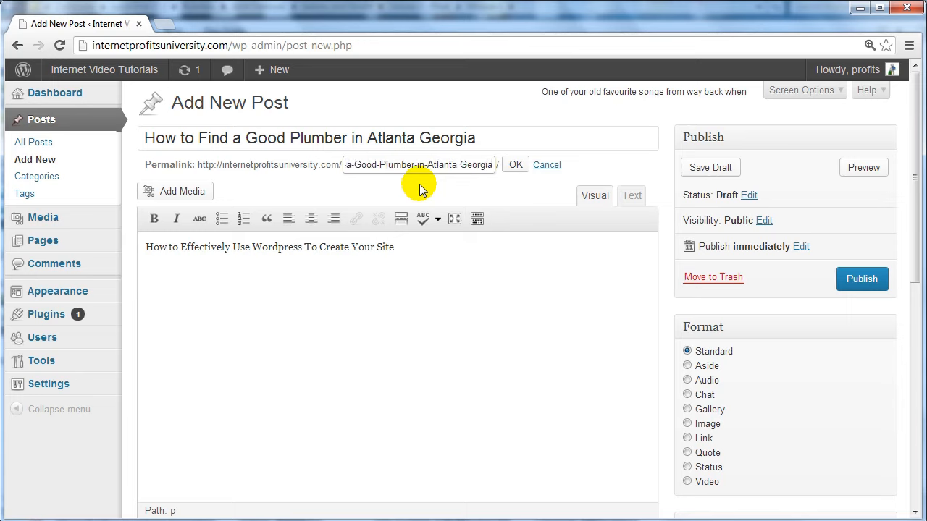
key("Right")
key("Right")
key("Right")
key("Right")
key("Right")
key("Right")
key("Right")
key("Right")
key("BackSpace")
type("-")
- Remove "How-to-Find-a-Good-" from the start of the permalink slug, leaving "Plumber-in-Atlanta-Georgia"
key("Home")
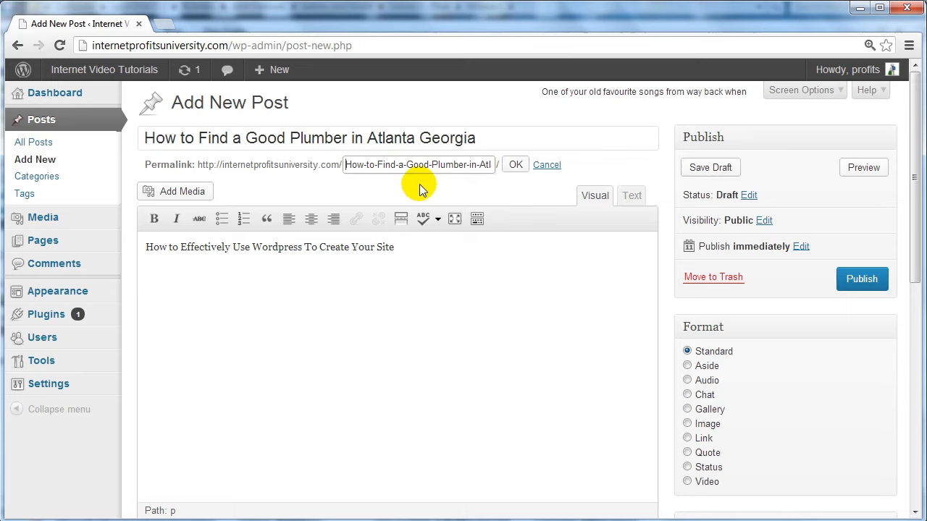
key("shift+Right")
key("shift+Right")
key("shift+Right")
key("shift+Right")
key("shift+Right")
key("shift+Right")
key("shift+Right")
key("shift+Right")
key("shift+Right")
key("shift+Right")
key("shift+Right")
key("shift+Right")
key("shift+Right")
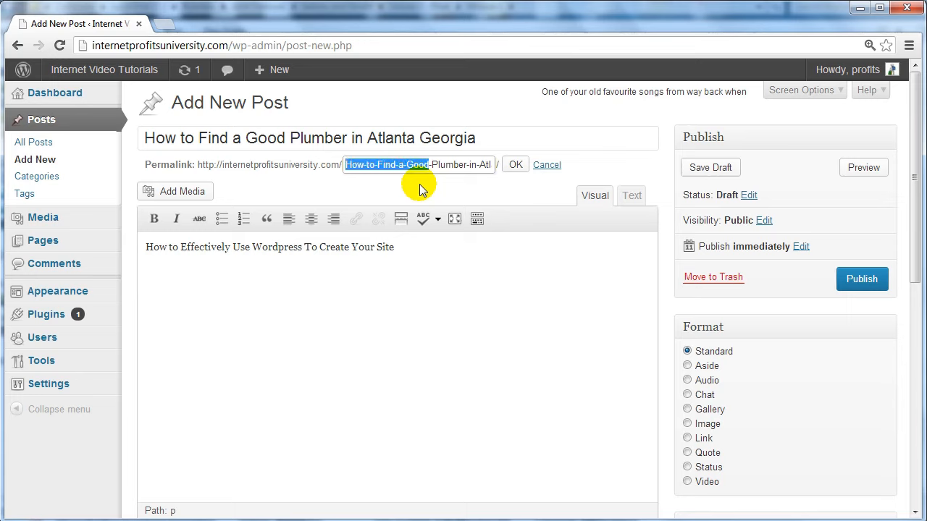
key("BackSpace")
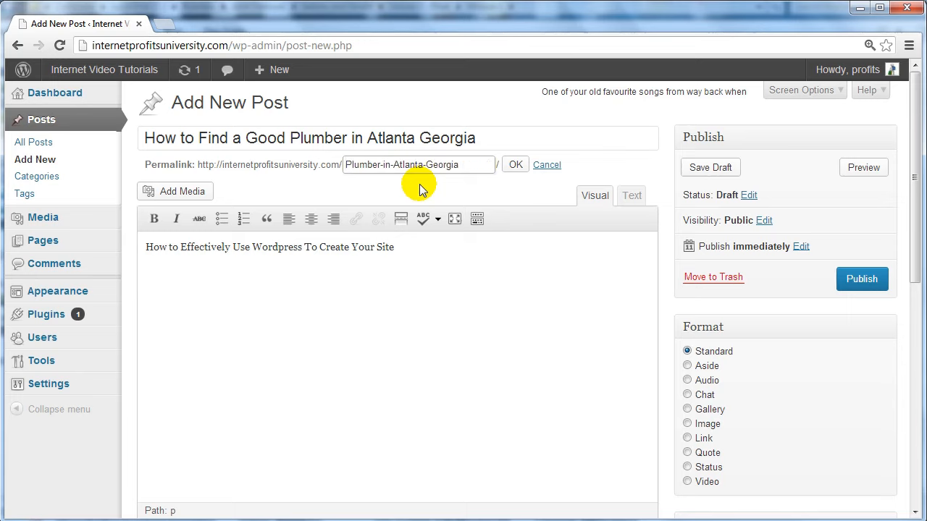
- Remove "in-" from the permalink slug so it reads "Plumber-Atlanta-Georgia"
key("Right")
key("Right")
key("Right")
key("Right")
key("Right")
key("Right")
key("Right")
key("Right")
key("shift+Right")
key("shift+Right")
key("shift+Right")
key("BackSpace")
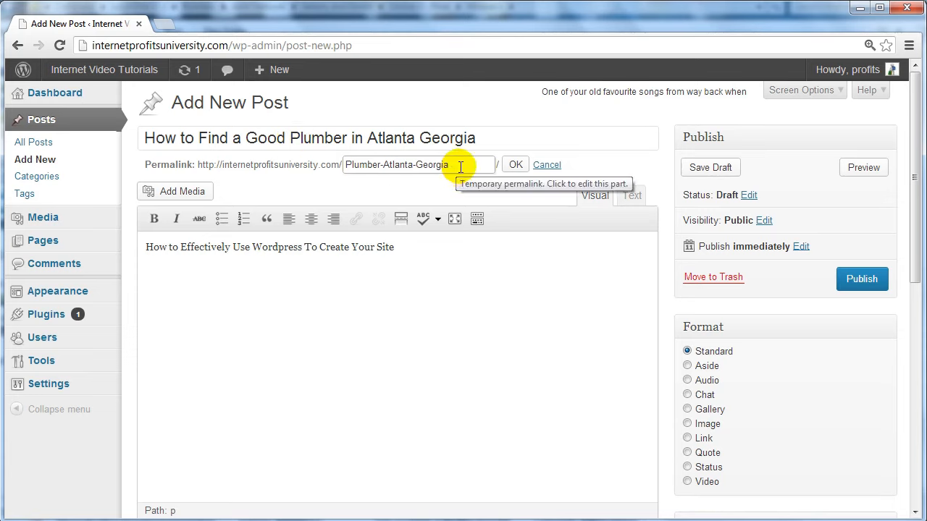
- Copy the post's body text and replace the title with it: "How to Effectively Use Wordpress To Create Your Site"
left_click(472, 138)
left_click(410, 282)
key("ctrl+a")
key("ctrl+c")
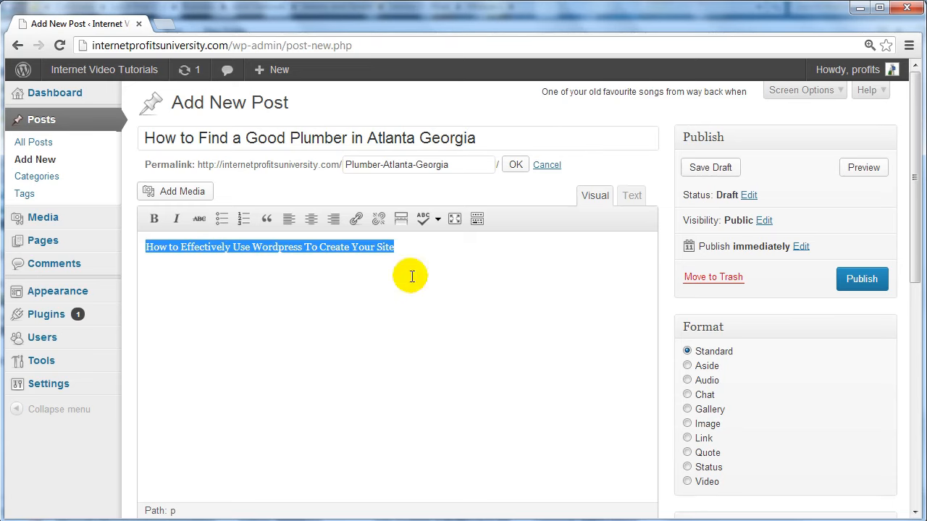
left_click(408, 133)
key("ctrl+a")
key("ctrl+v")
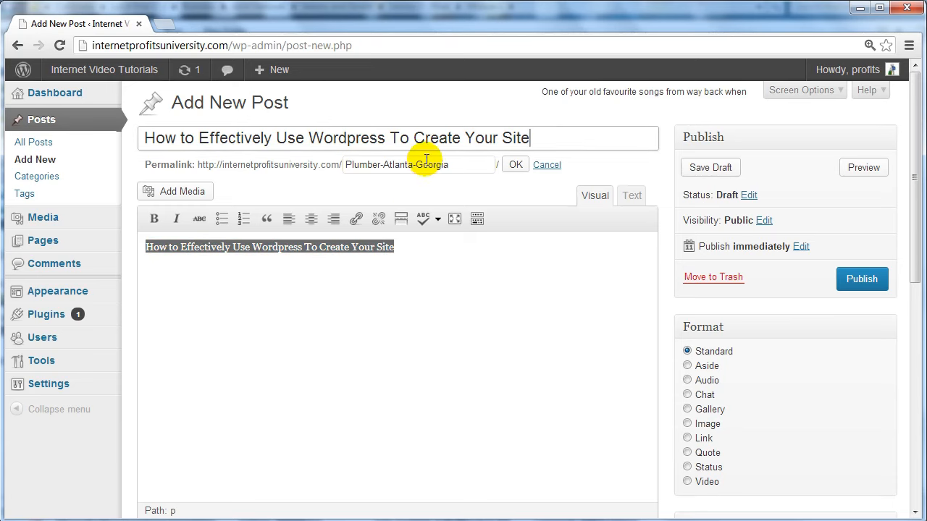
- Replace the permalink slug text with the copied "How to Effectively Use Wordpress To Create Your Site"
left_click(423, 164)
key("ctrl+a")
key("ctrl+v")
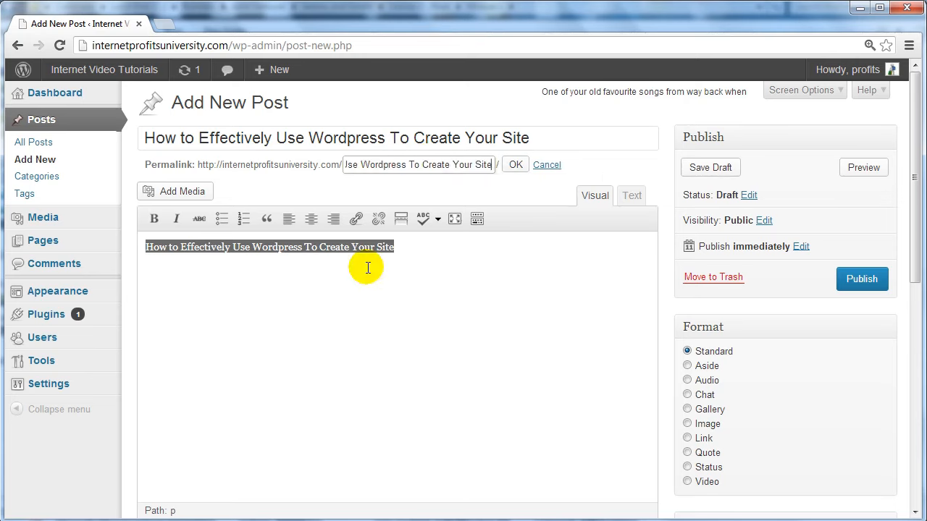
- Replace the body text with "In this article, I am going to talk about how you can" followed by the copied title phrase
left_click(364, 264)
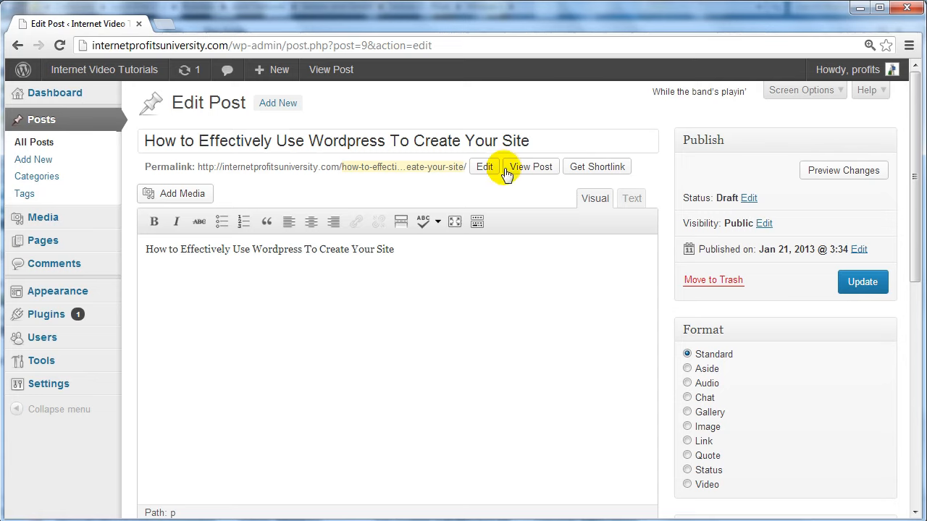
left_click(467, 271)
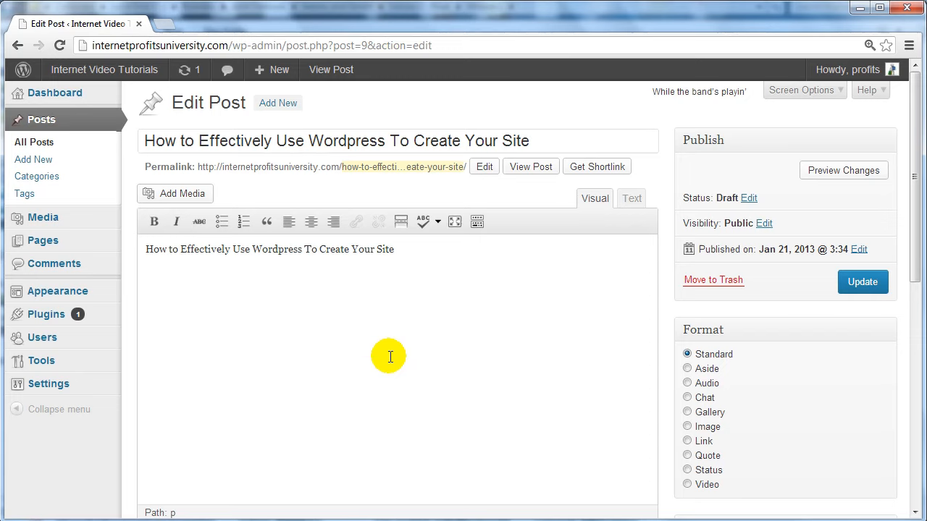
key("ctrl+a")
key("ctrl+c")
key("Delete")
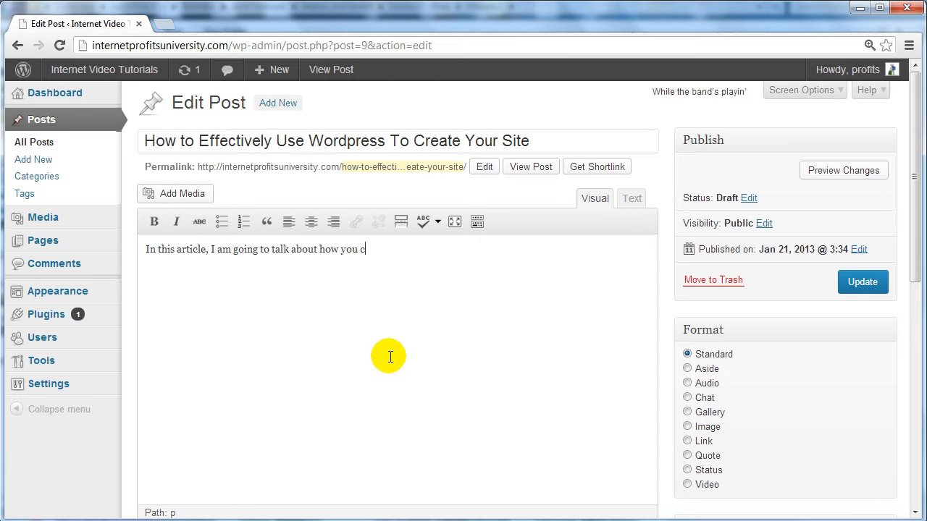
key("ctrl+v")
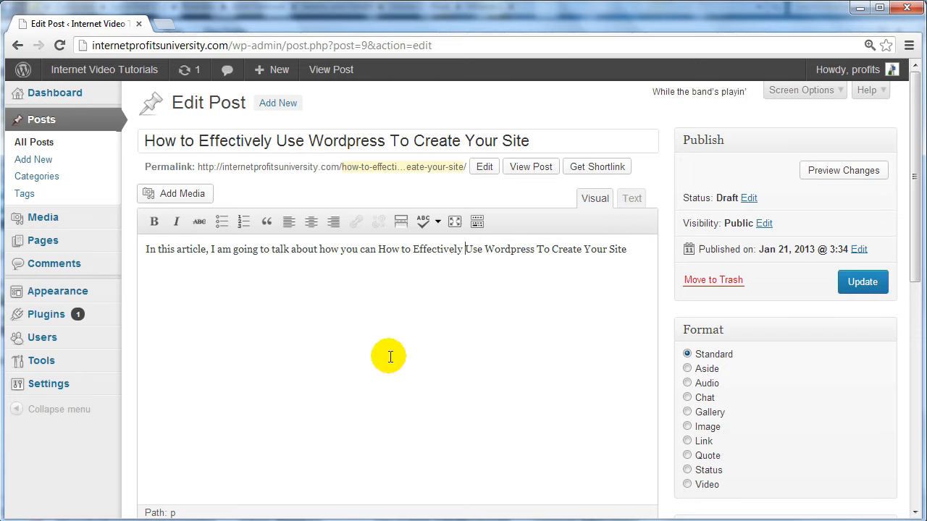
- Remove "How to" from the title phrase pasted into the opening sentence
key("ctrl+Left")
key("ctrl+shift+Right")
key("ctrl+shift+Right")
key("Delete")
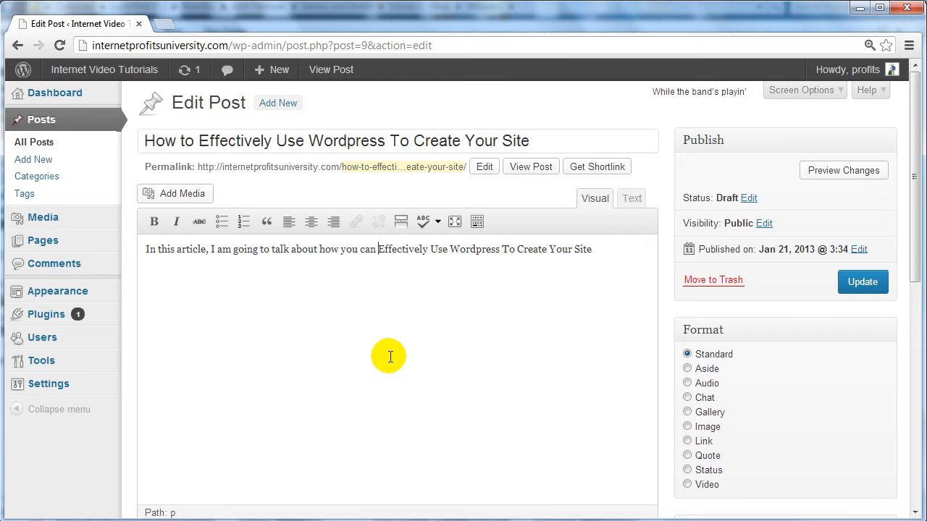
- Change the initial letters to lowercase in the opening sentence so the phrase reads "effectively use wordpress to create"
type("e")
key("Delete")
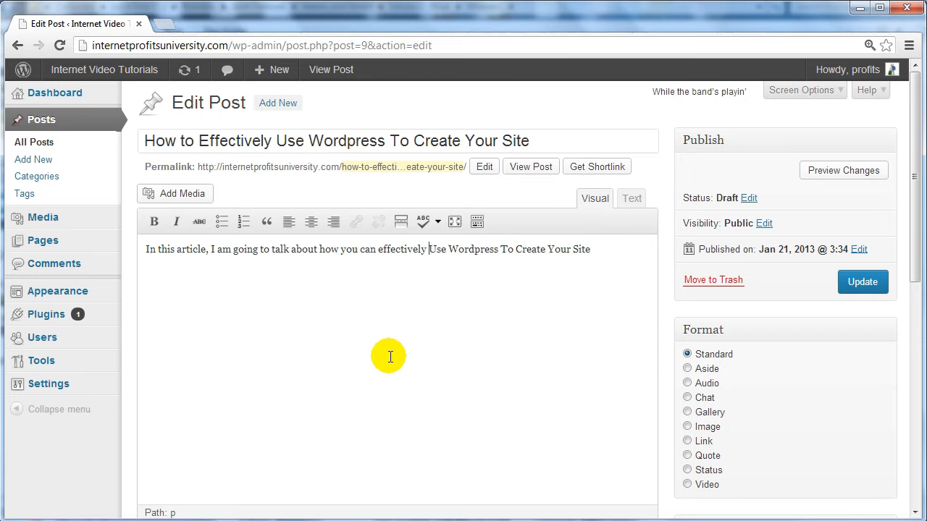
type("u")
key("Delete")
type("w")
key("Delete")
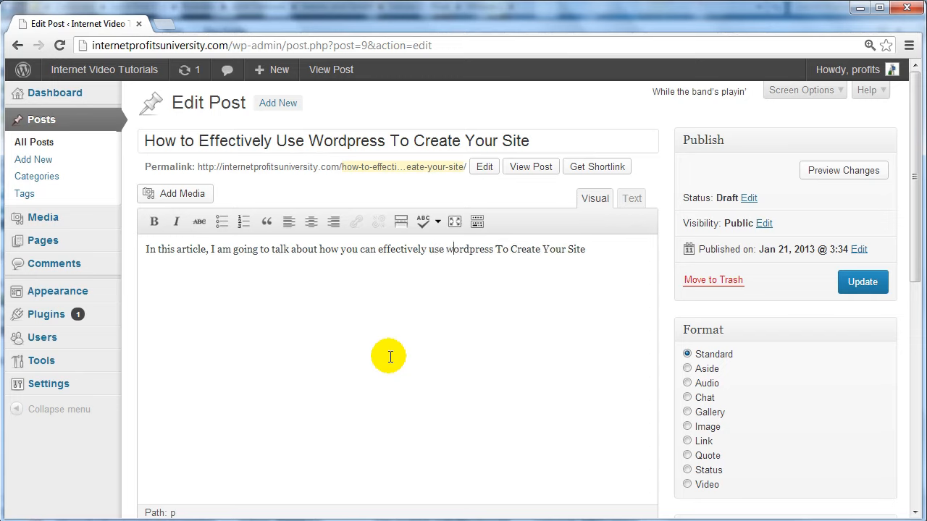
type("t")
key("Delete")
type("c")
key("Delete")
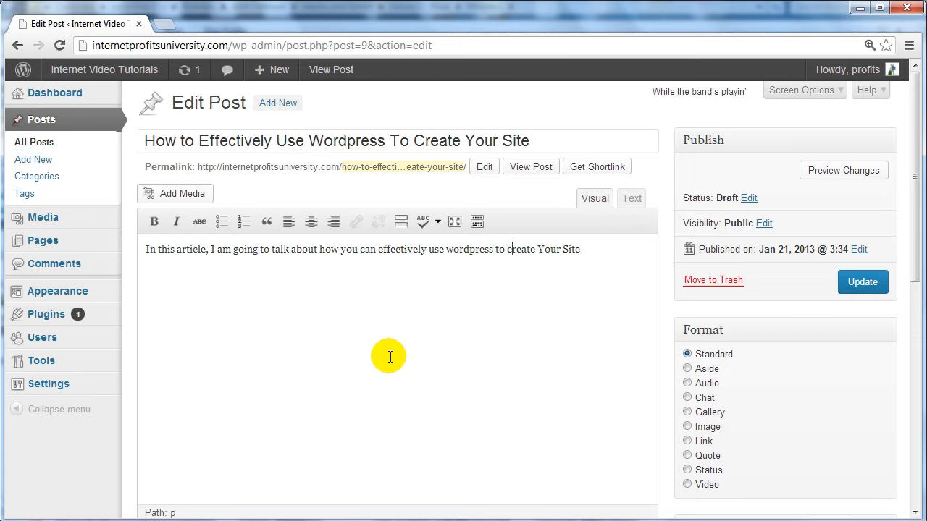
- Replace the capitalized "Your Site" at the end of the opening sentence with lowercase "your site."
key("Home")
key("Delete")
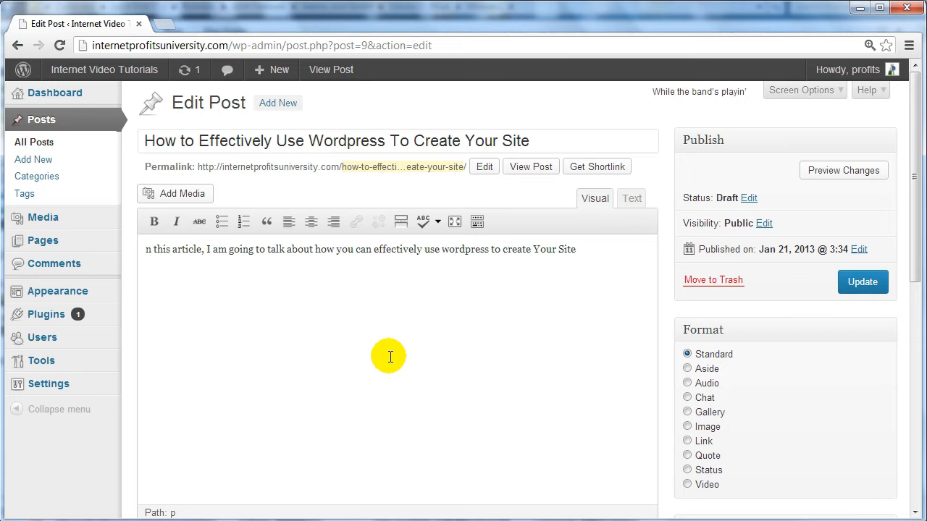
key("ctrl+shift+Left")
key("ctrl+shift+Left")
type("your")
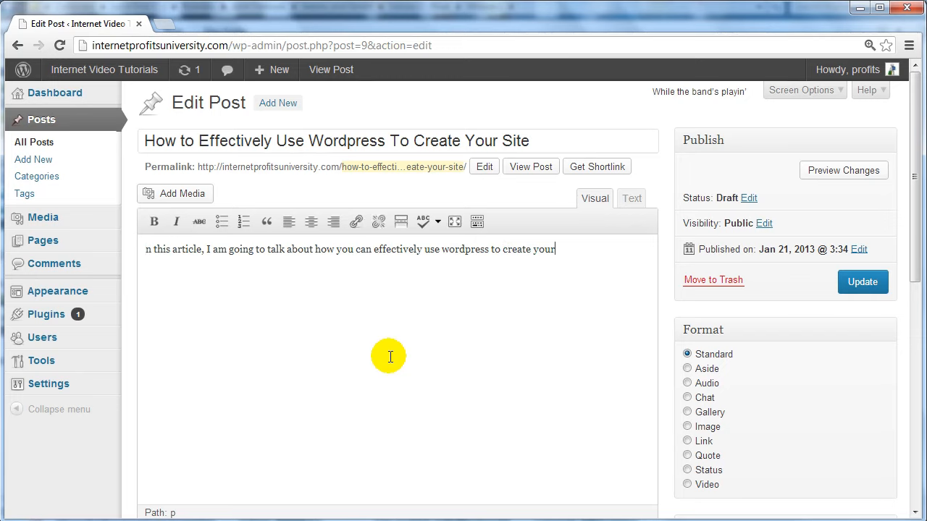
- Make the phrase "how you can effectively use wordpress to create your site." bold in the opening sentence
key("ctrl+shift+Left")
key("ctrl+shift+Left")
key("ctrl+shift+Left")
key("ctrl+shift+Left")
key("ctrl+shift+Left")
key("ctrl+shift+Left")
key("ctrl+shift+Left")
key("ctrl+shift+Left")
key("ctrl+shift+Left")
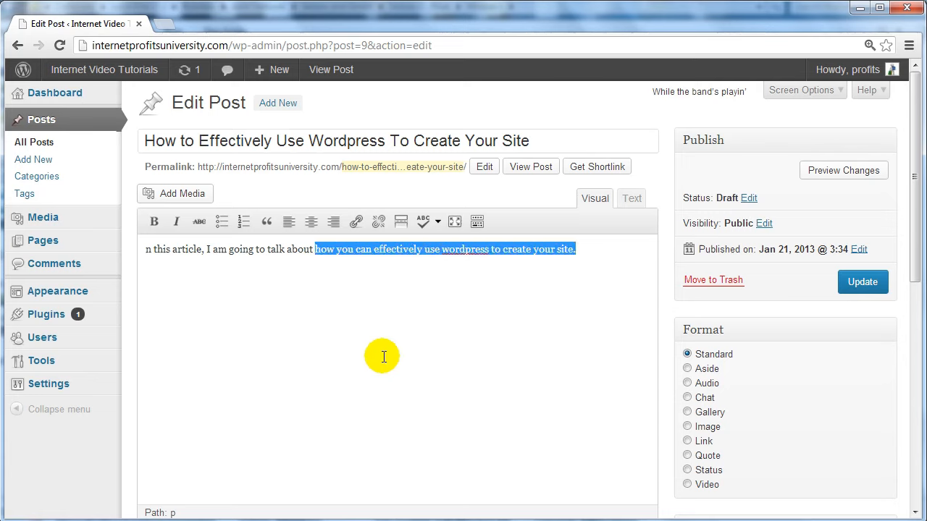
left_click(152, 221)
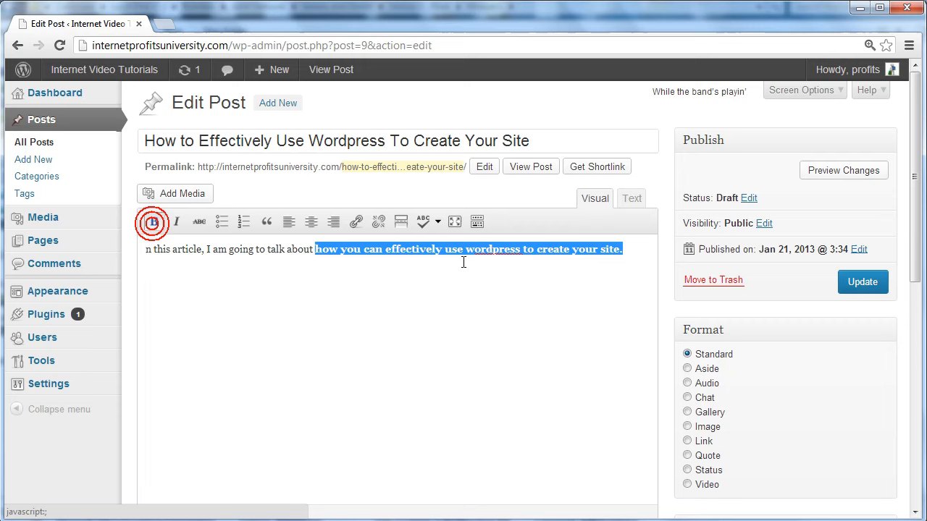
- Add a filler paragraph of about four lines below the opening sentence, repeating the word "body"
left_click(637, 249)
key("Return")
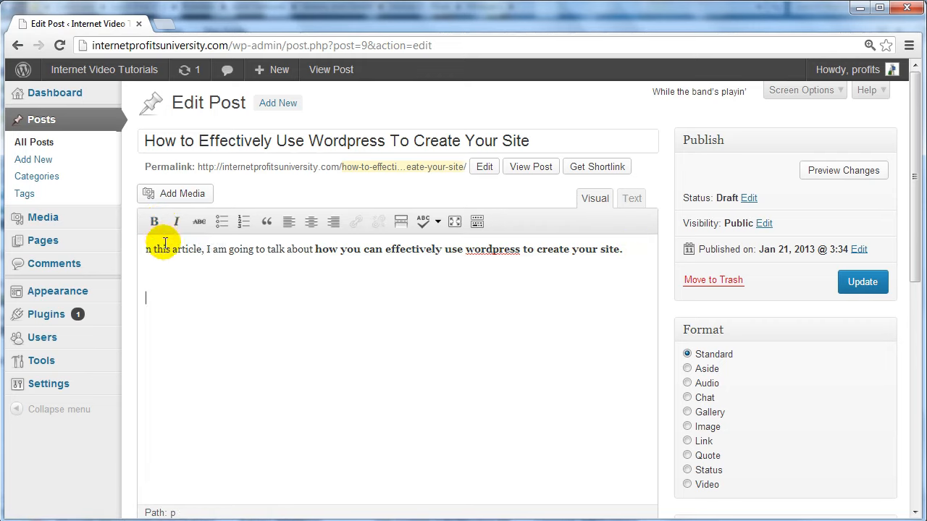
key("shift+Home")
key("ctrl+c")
key("BackSpace")
key("ctrl+v")
key("shift+Home")
key("ctrl+x")
key("ctrl+v")
key("ctrl+v")
key("ctrl+v")
key("ctrl+v")
key("ctrl+v")
key("ctrl+v")
key("ctrl+v")
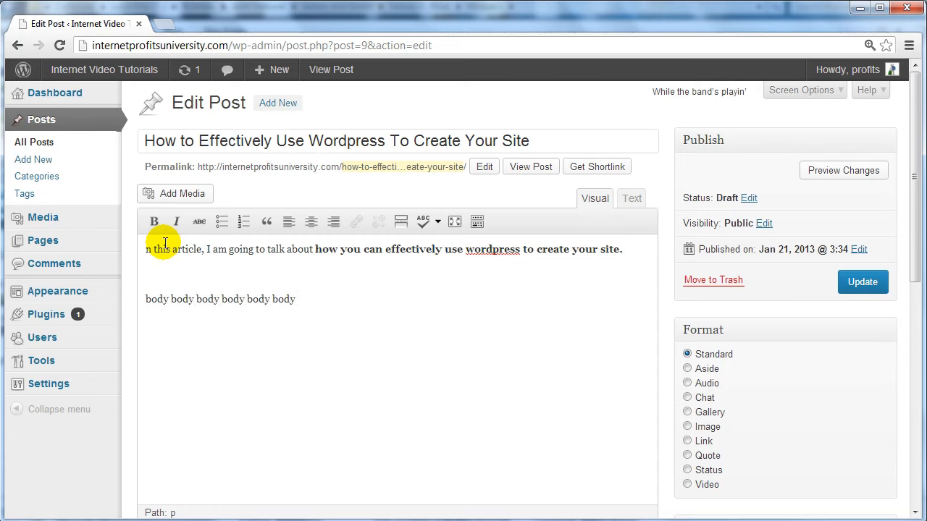
key("ctrl+v")
key("ctrl+v")
key("ctrl+v")
key("ctrl+v")
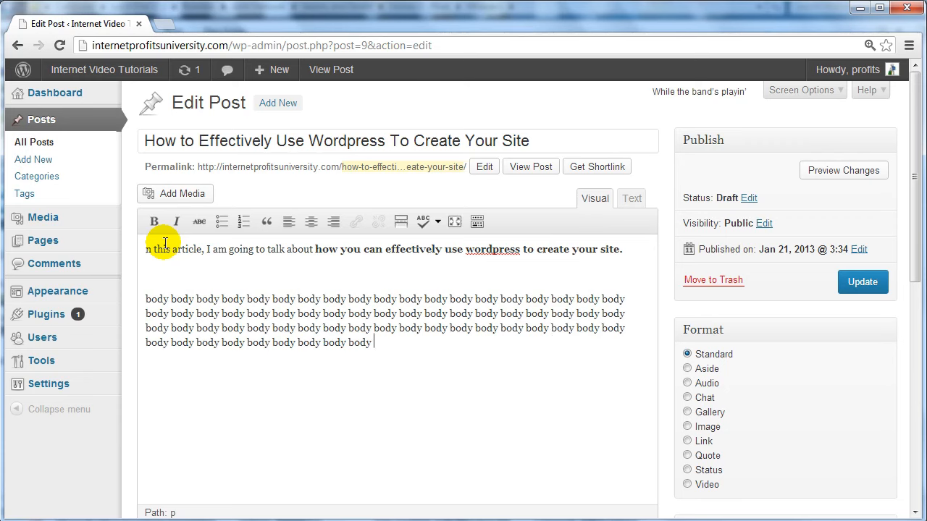
- Add a second filler paragraph of about three lines, repeating the word "body", below the first one
key("Return")
key("Return")
key("ctrl+v")
key("ctrl+v")
key("ctrl+v")
key("ctrl+v")
key("ctrl+v")
key("ctrl+v")
key("ctrl+v")
key("ctrl+v")
key("ctrl+v")
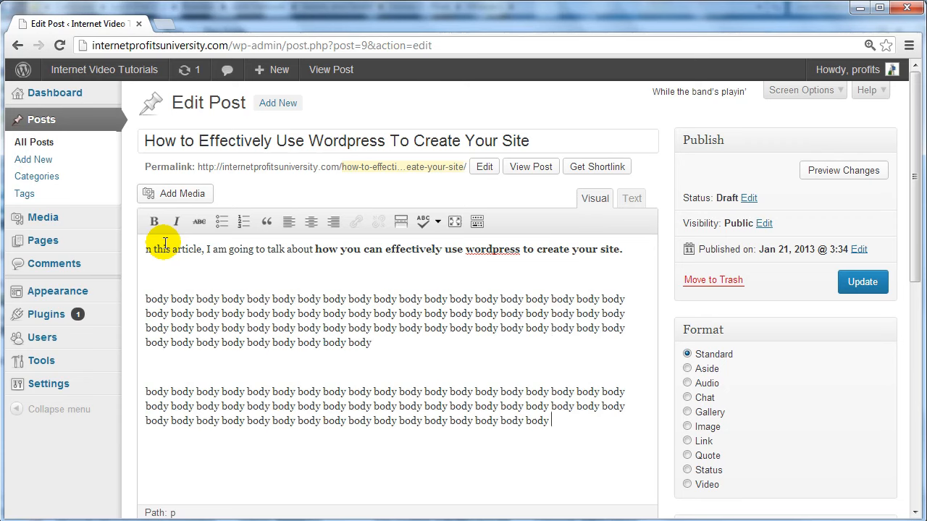
- Remove the blank lines between the paragraphs and restore the missing "I" at the start of the opening sentence
key("Delete")
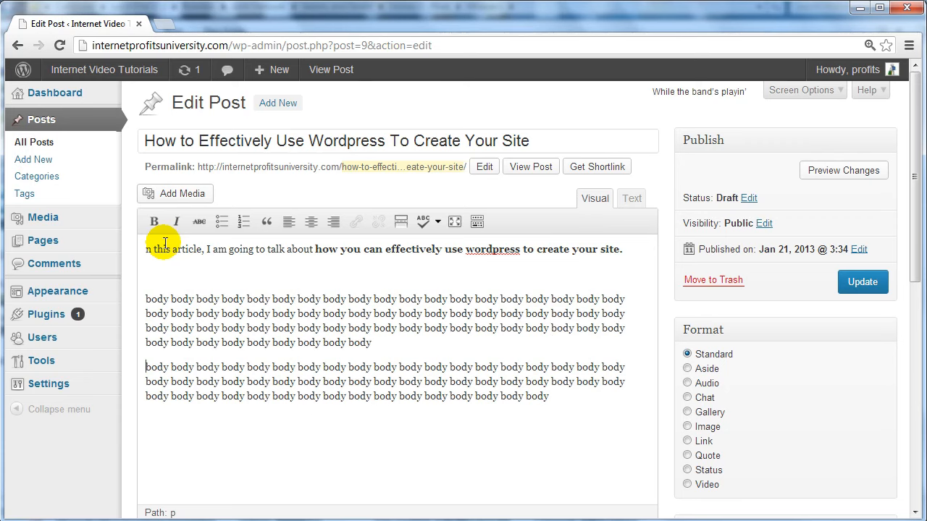
type("I")
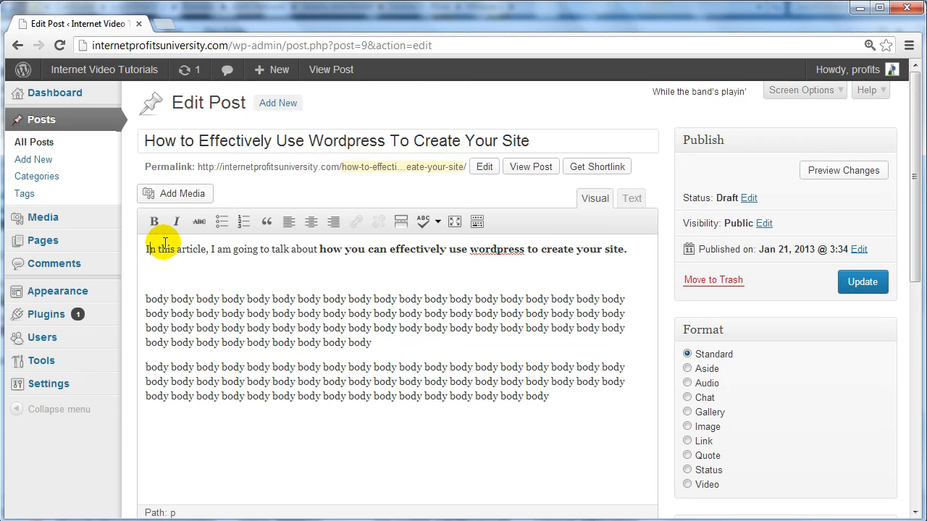
key("Delete")
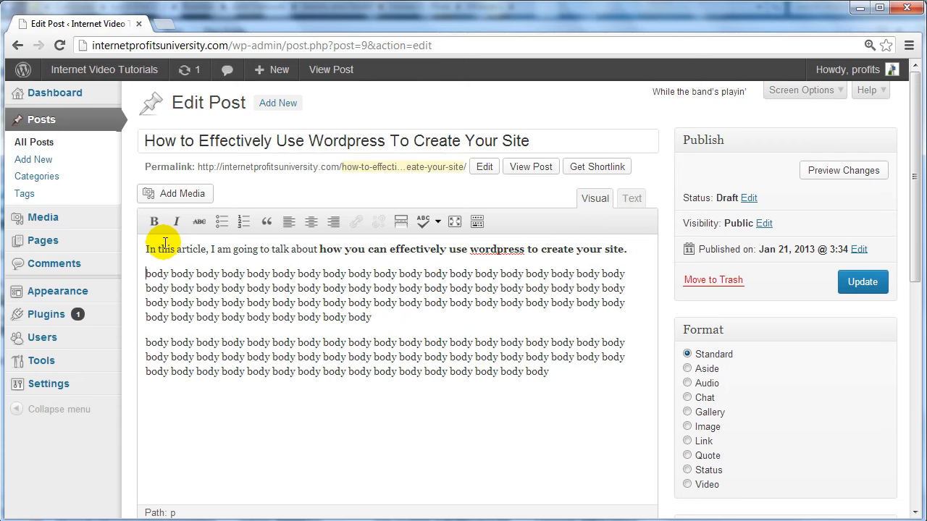
- Copy the bold phrase from the opening sentence into a new closing paragraph below the filler text
scroll(340, 290, "down", 1)
scroll(467, 282, "up", 1)
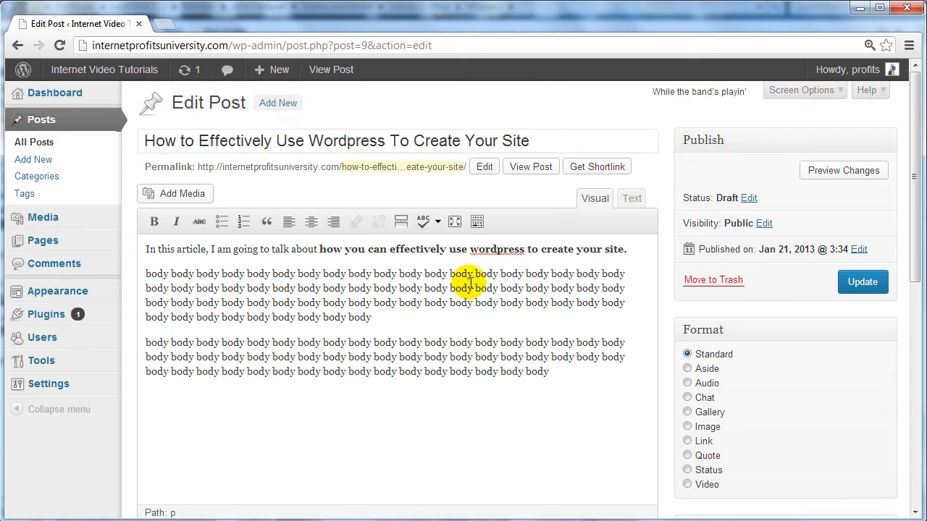
scroll(500, 381, "down", 1)
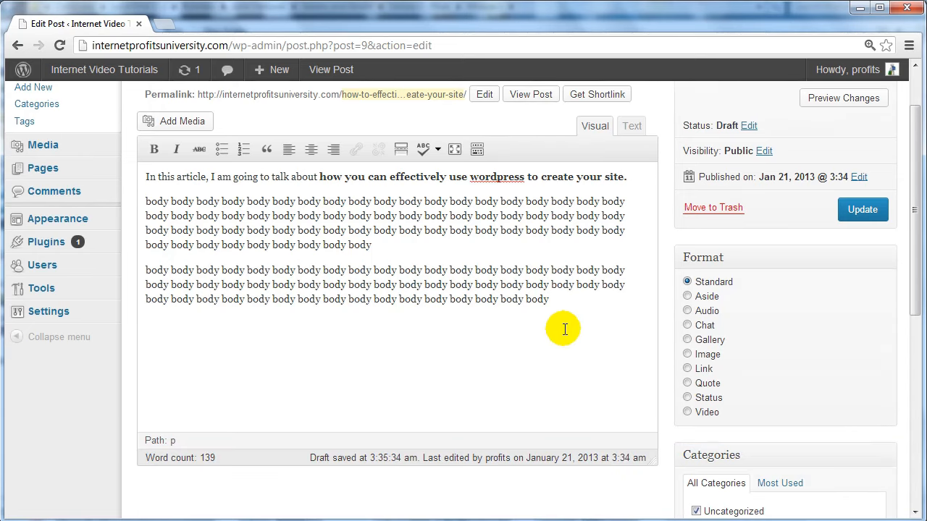
left_click(582, 320)
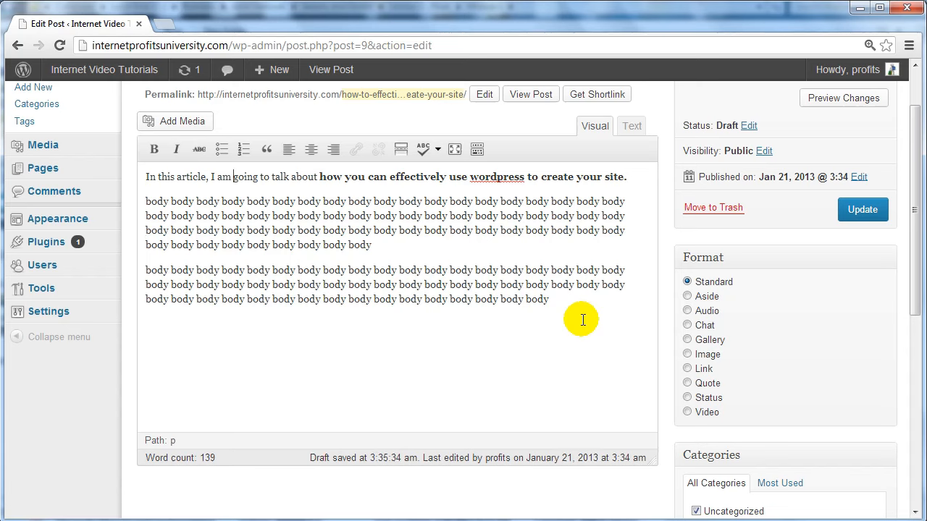
key("shift+End")
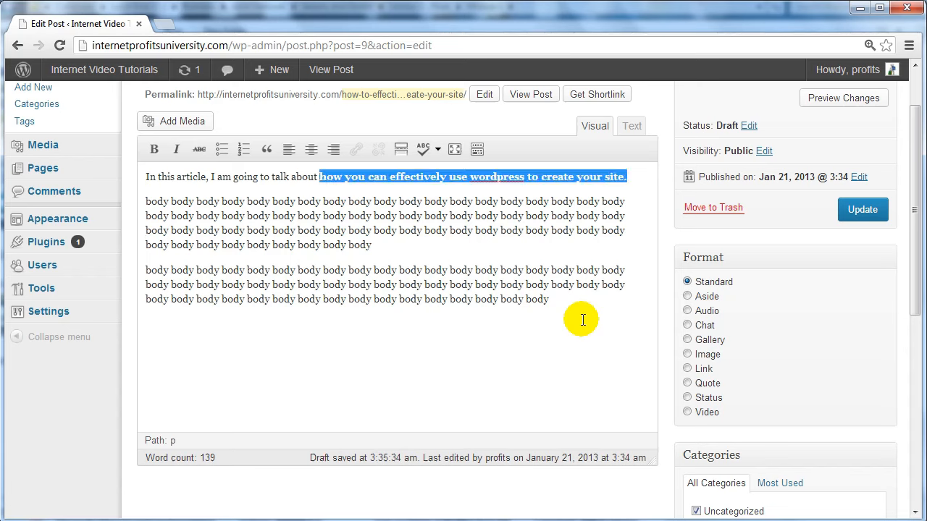
key("Down")
key("Down")
key("Down")
key("Down")
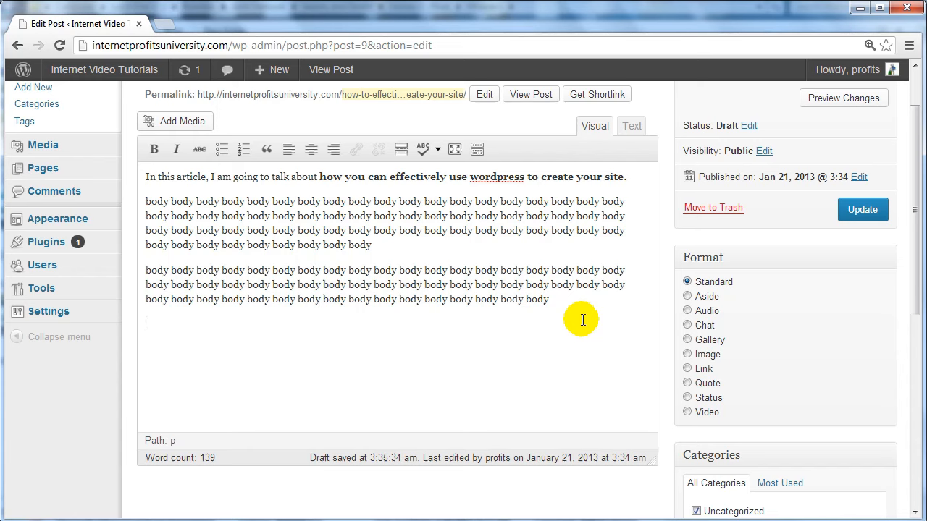
key("ctrl+v")
- Insert "I hope you enjoyed learning" before the pasted phrase in the closing paragraph
type("I hope you e")
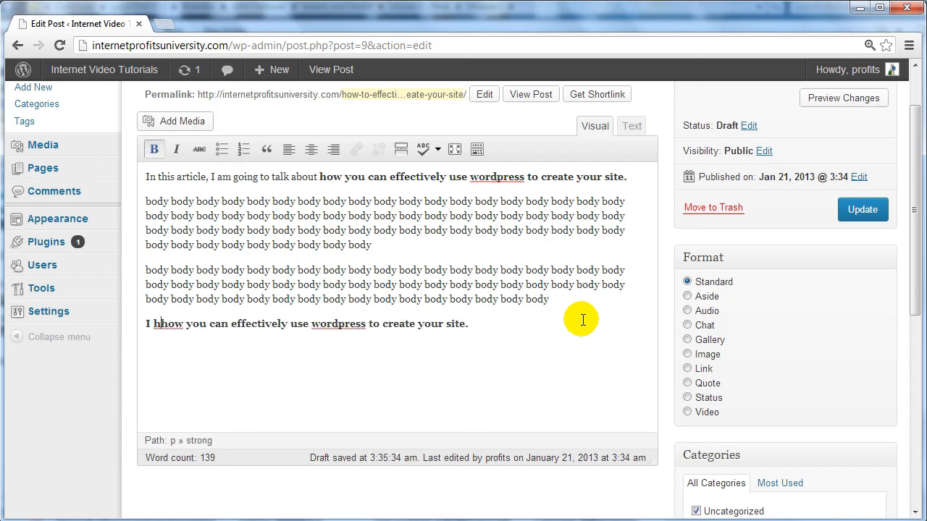
type("njoyed learnin")
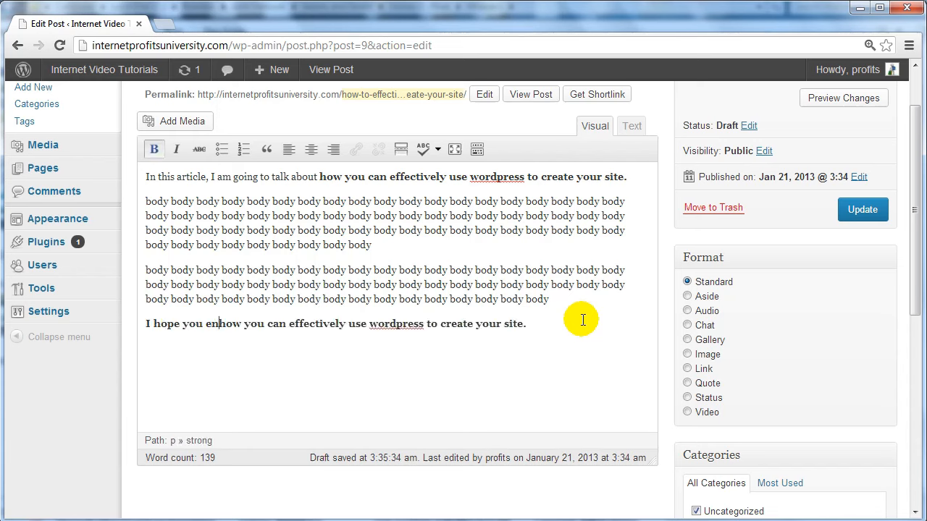
type("g")
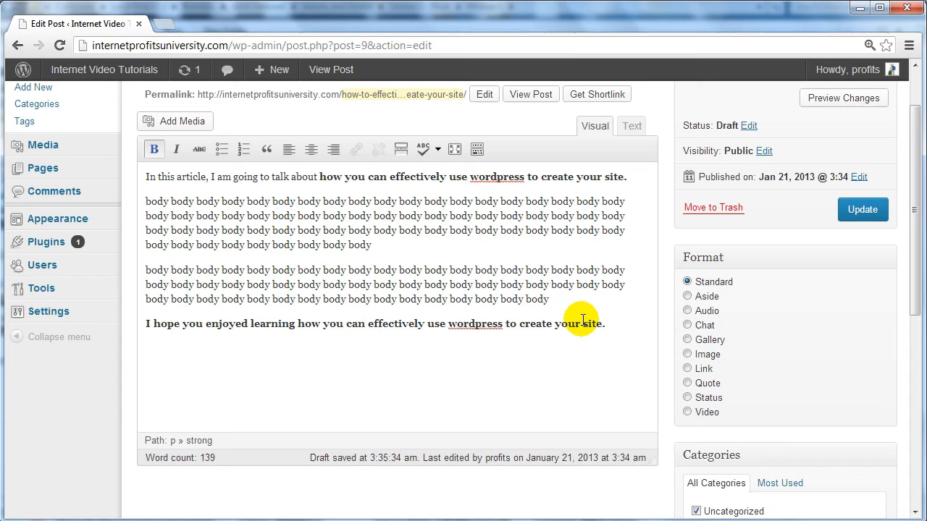
- Reword the closing sentence after "how you can" so it ends with "create your site by using Wordpress effectively."
type("create your sit")
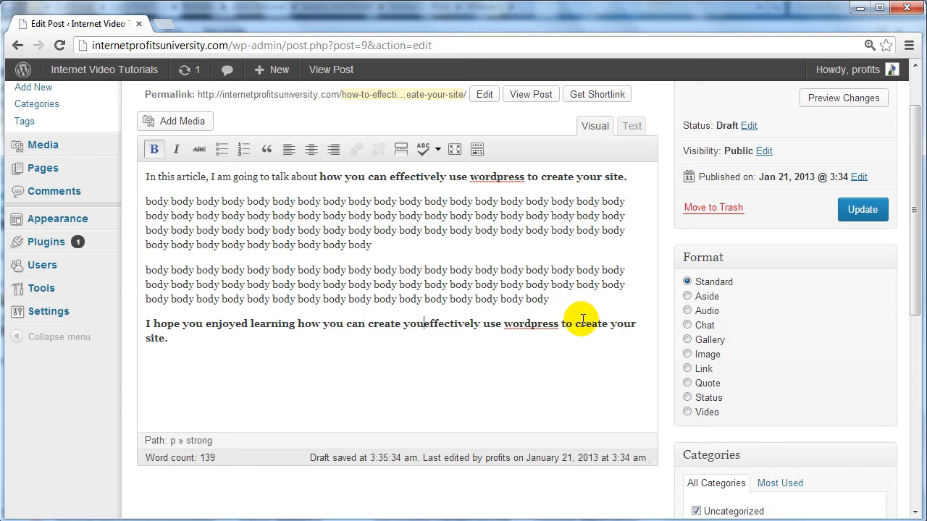
type("e by using Wo")
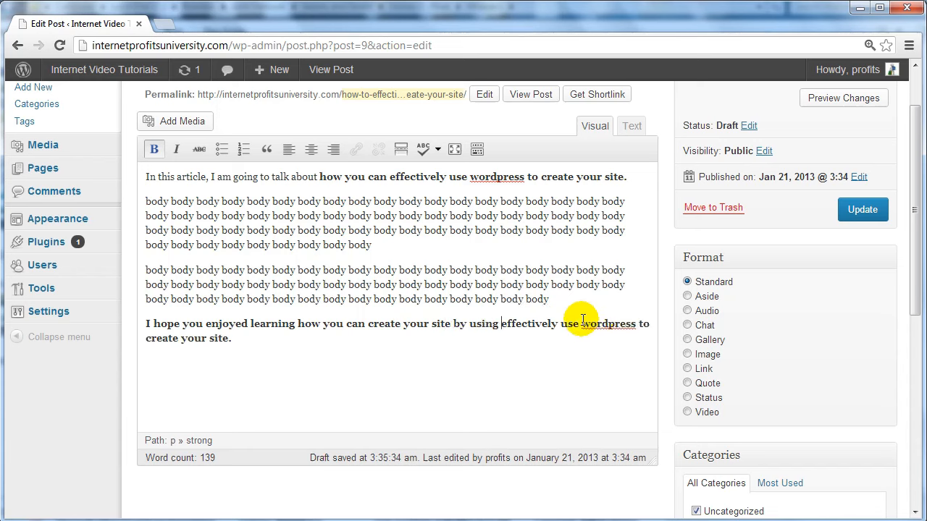
type("rdpress e")
key("ctrl+Right")
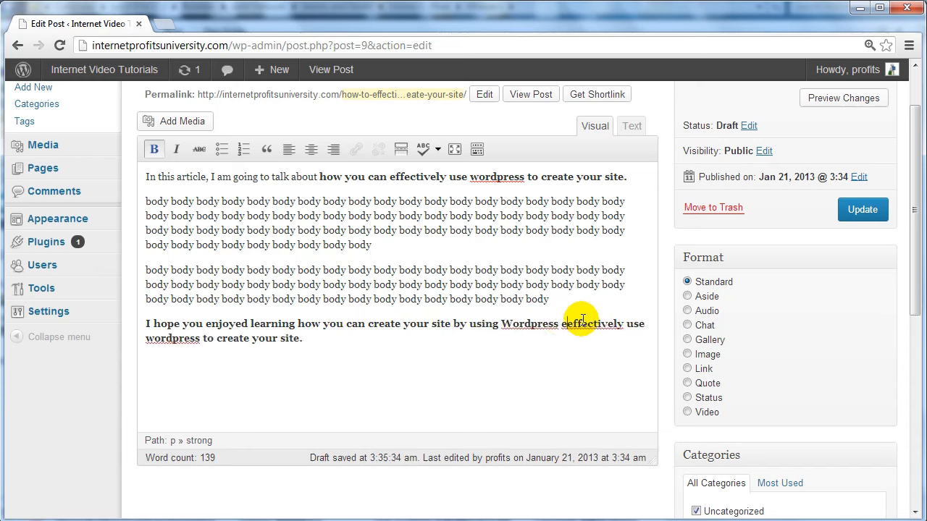
key("ctrl+shift+End")
key("BackSpace")
key("BackSpace")
type(".")
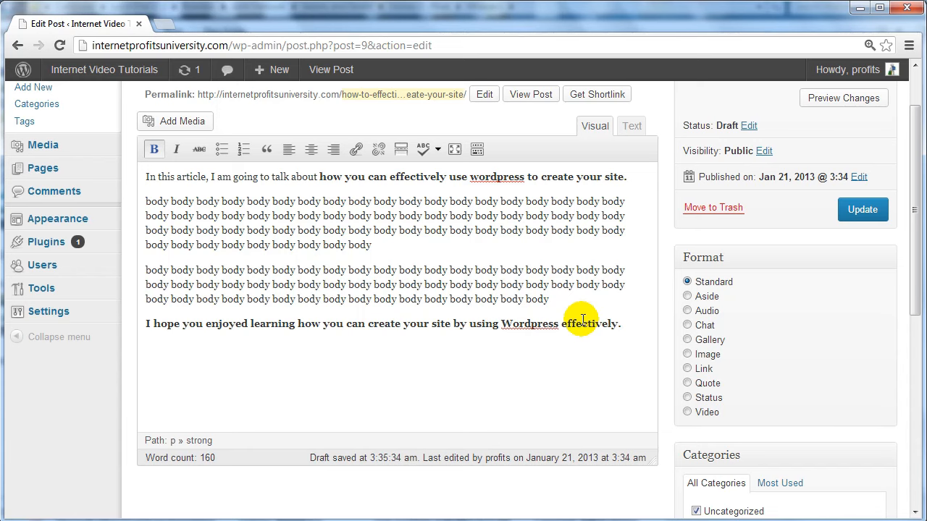
- Remove the bold formatting from the whole closing sentence
key("shift+Home")
key("ctrl+b")
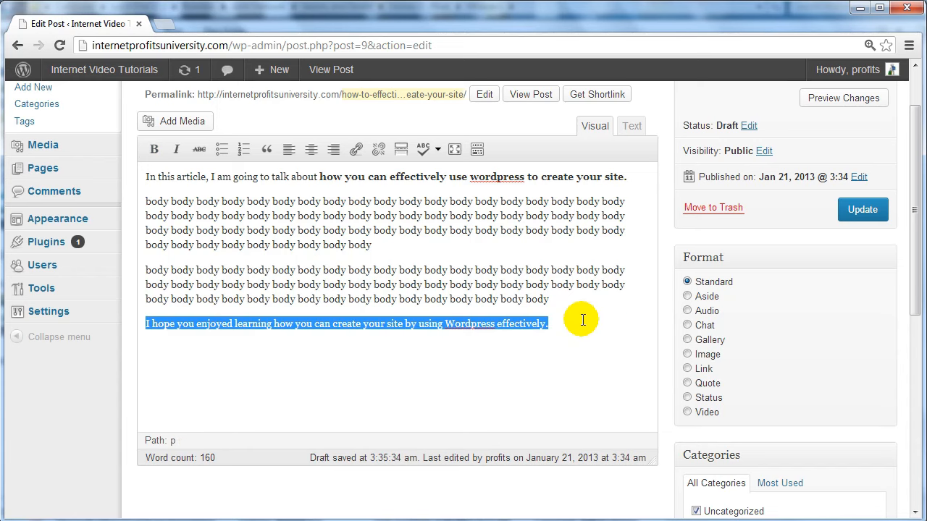
left_click(499, 270)
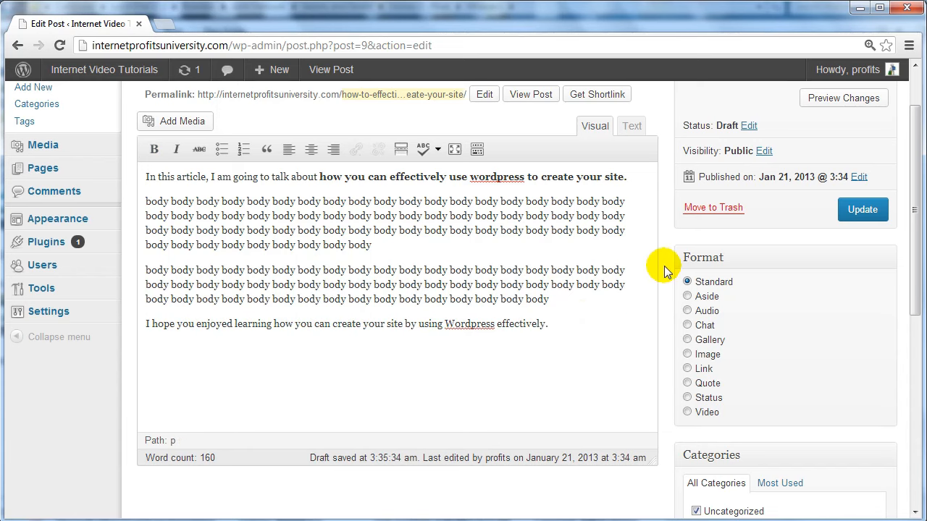
- Update the post draft to save the new body content
scroll(664, 266, "up", 1)
left_click(872, 285)
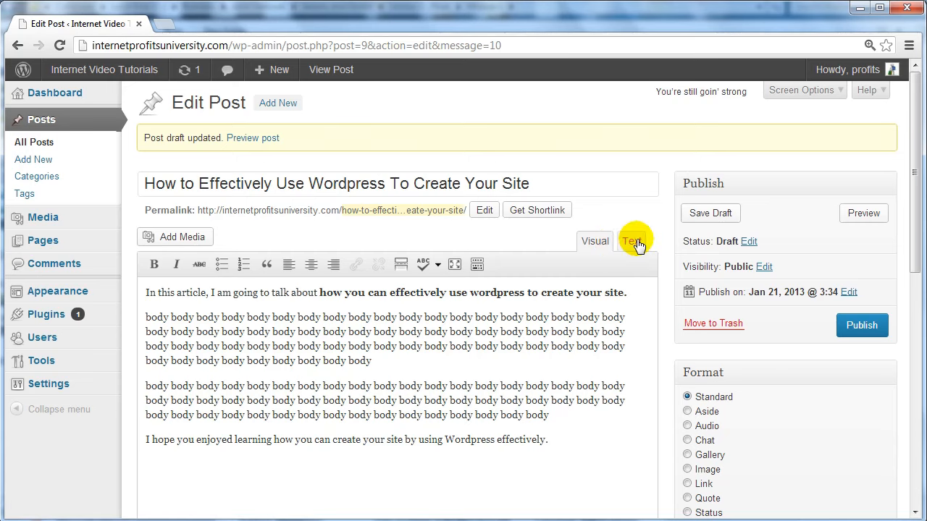
scroll(652, 232, "down", 1)
scroll(208, 258, "up", 1)
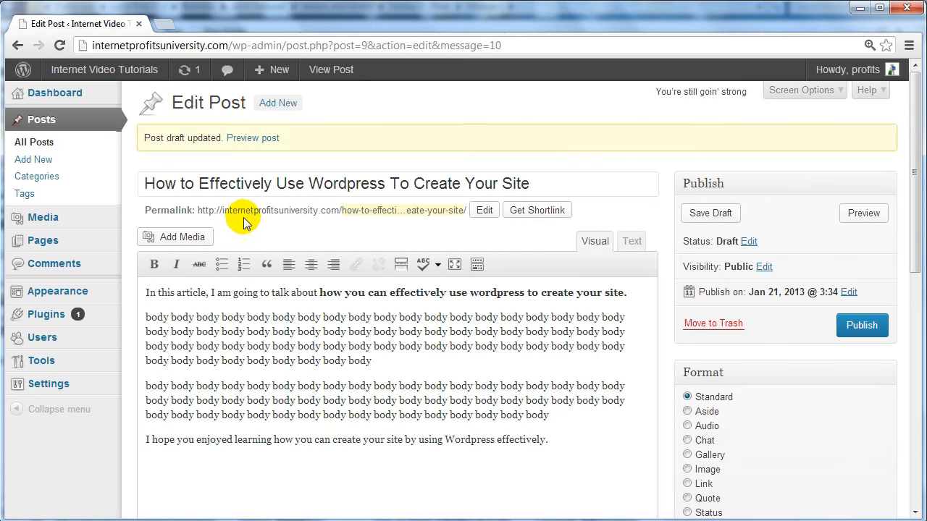
- Insert the Wordpress-256.png image from the media library at the start of the opening paragraph
left_click(145, 293)
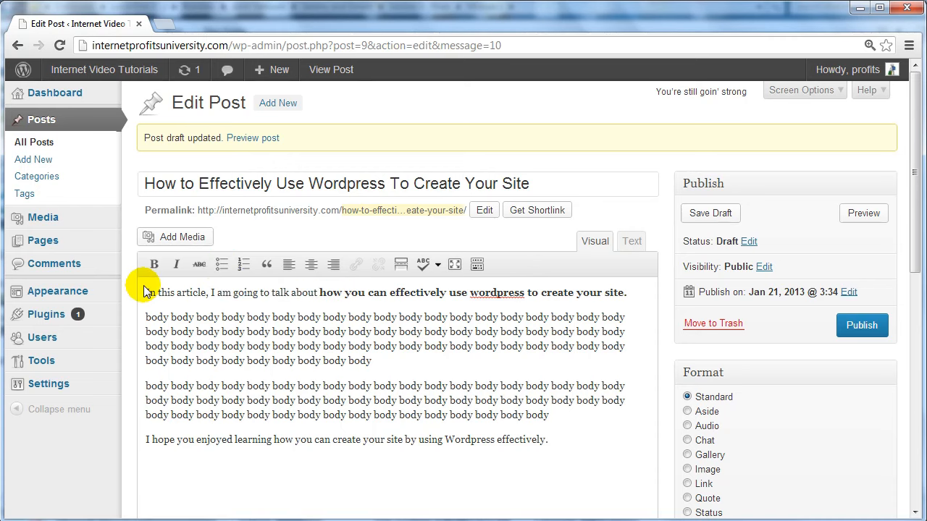
left_click(187, 237)
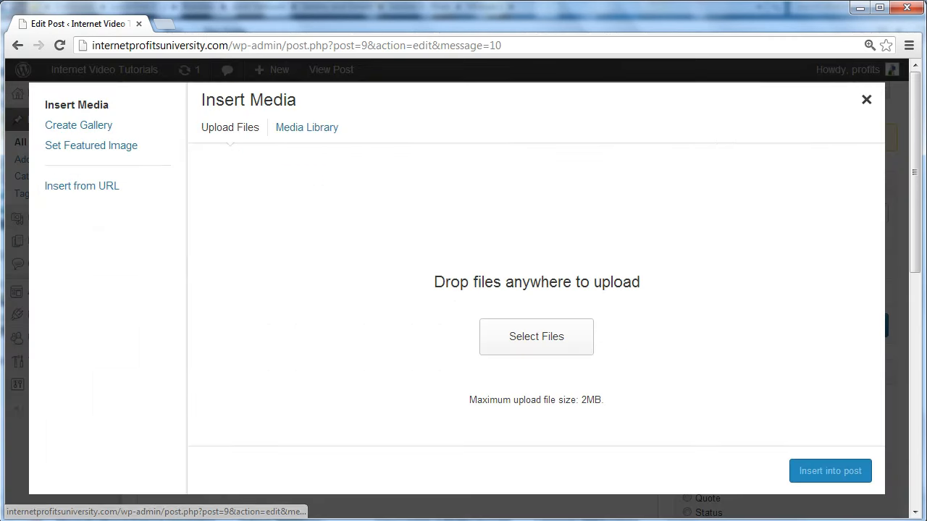
left_click(313, 128)
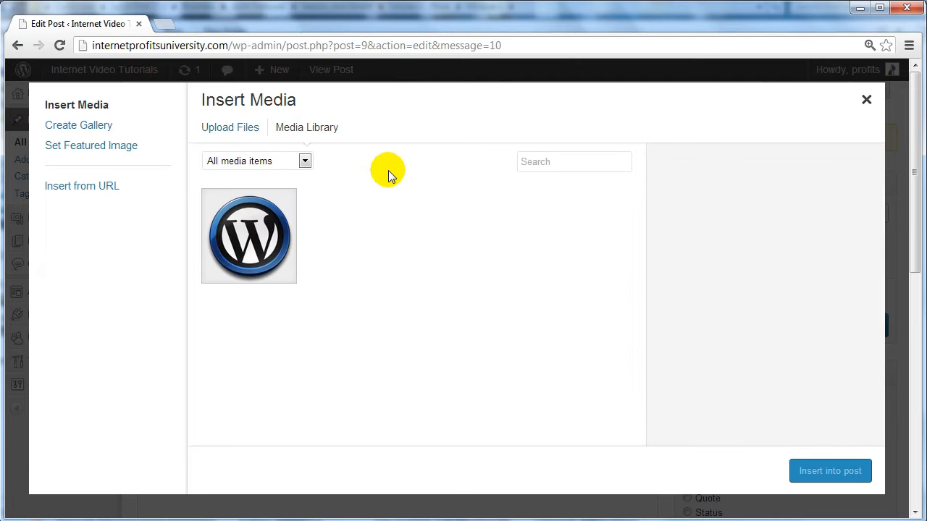
left_click(242, 131)
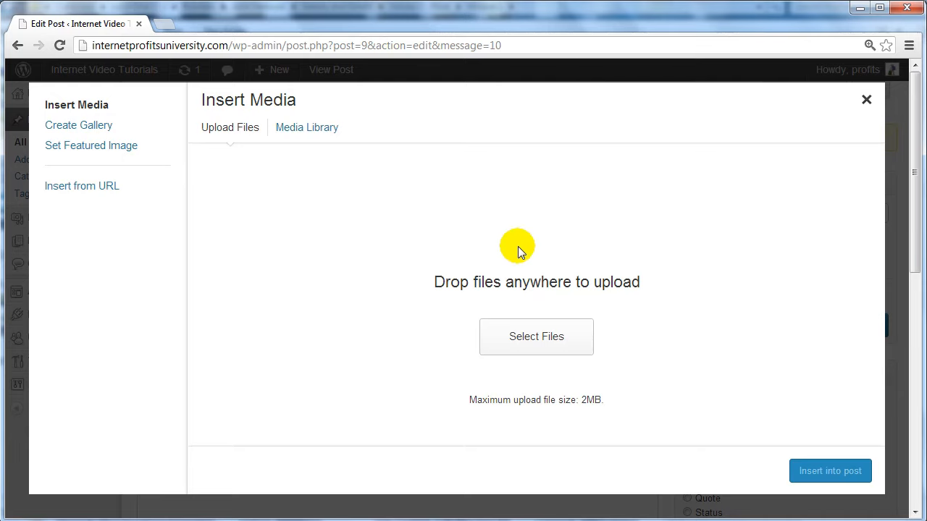
left_click(297, 131)
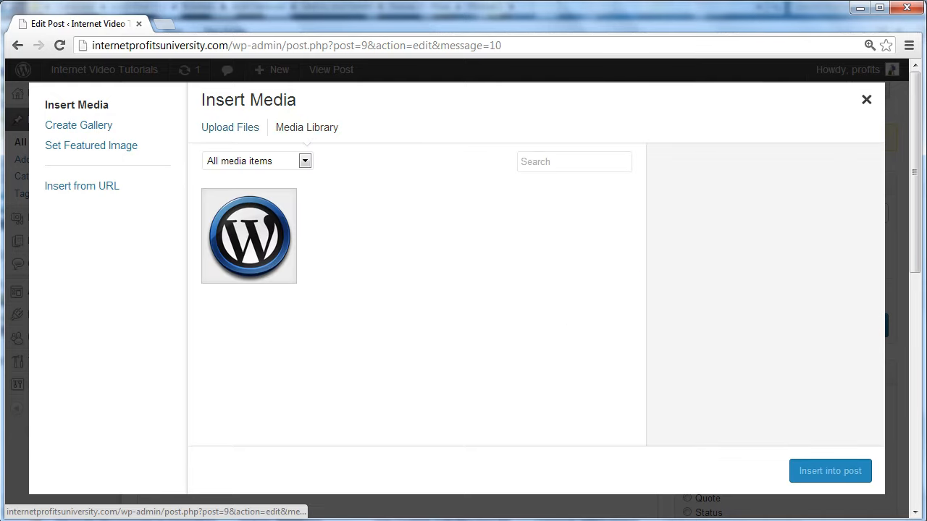
left_click(257, 239)
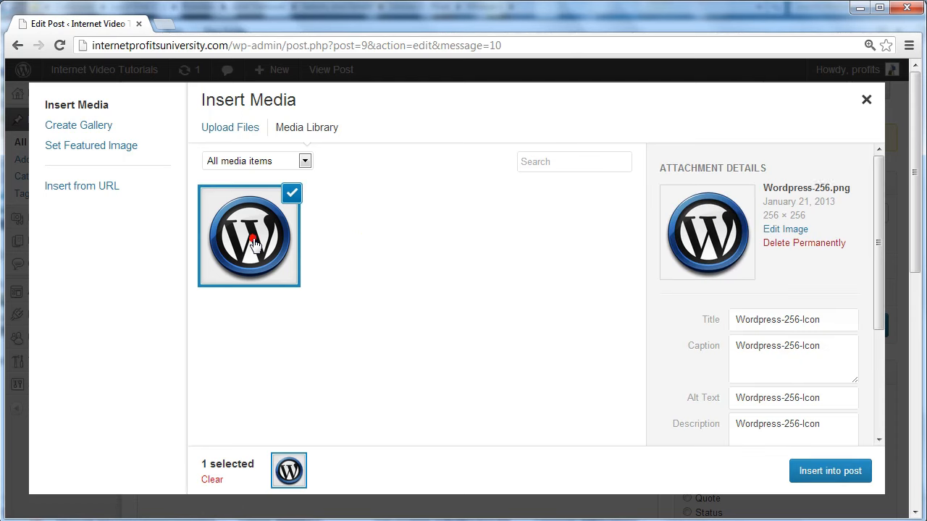
left_click(828, 471)
scroll(486, 362, "down", 2)
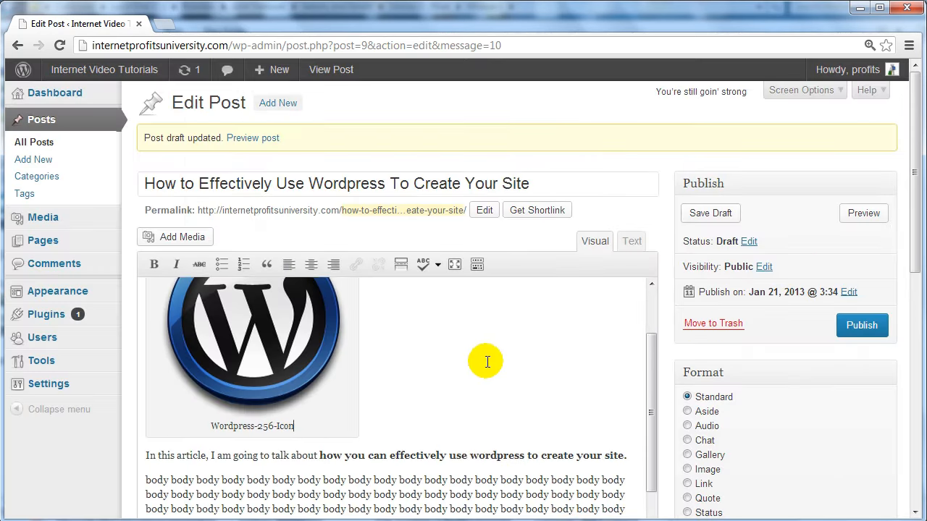
- Set the inserted WordPress logo image's alignment to Left so the body text wraps beside it
scroll(475, 354, "up", 1)
left_click(244, 341)
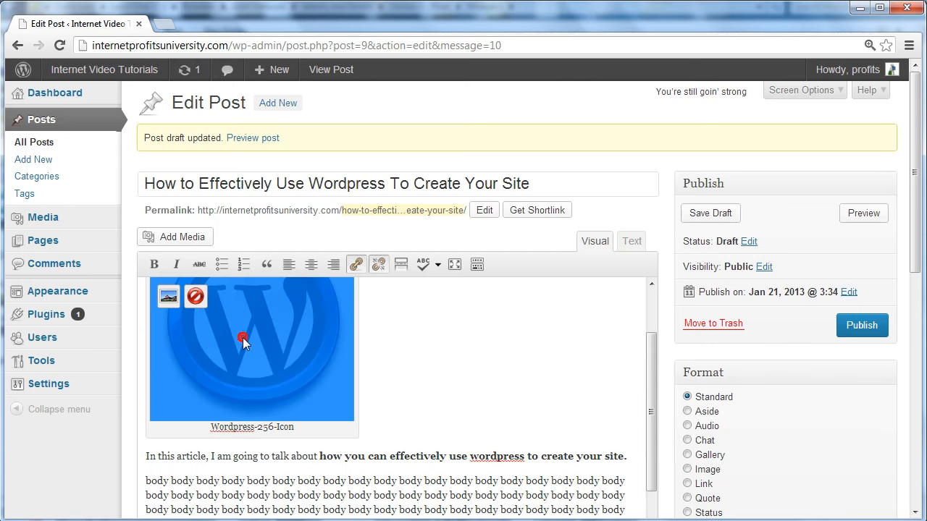
left_click(167, 297)
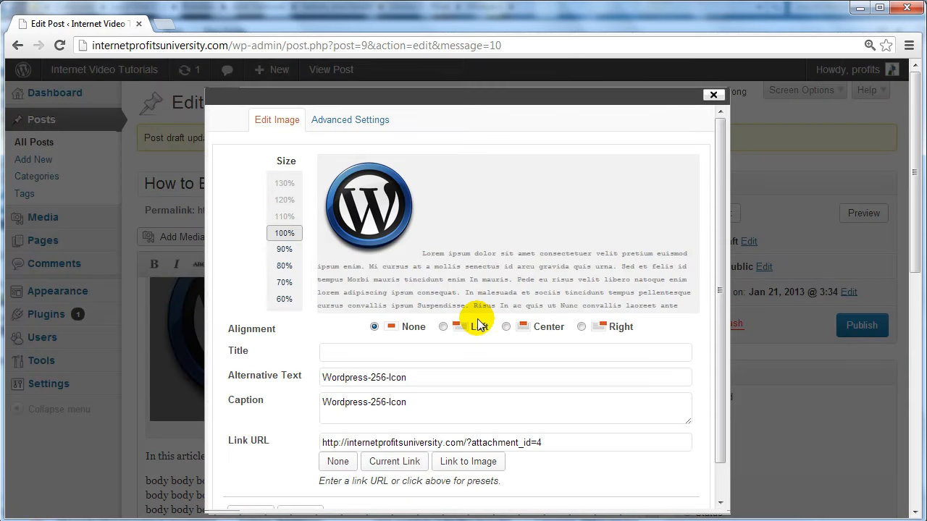
scroll(476, 318, "down", 1)
left_click(440, 289)
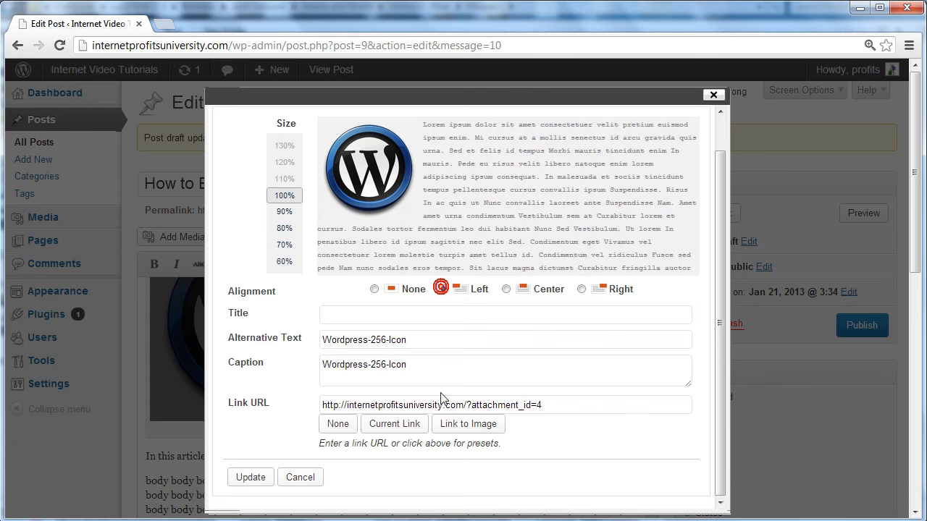
left_click(252, 478)
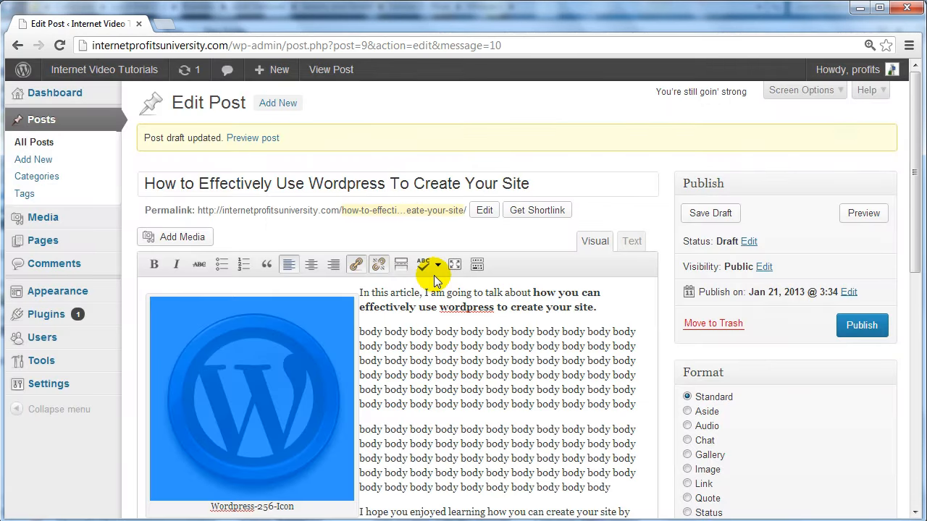
scroll(427, 279, "down", 1)
left_click(406, 291)
scroll(399, 294, "down", 1)
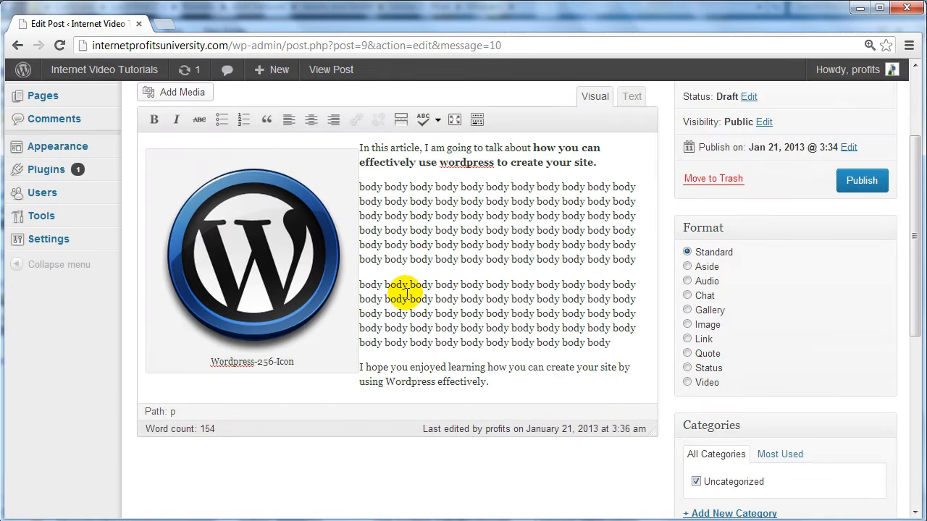
- Add another paragraph of repeated "body" filler text after the first filler paragraph, and publish the post
scroll(395, 290, "up", 1)
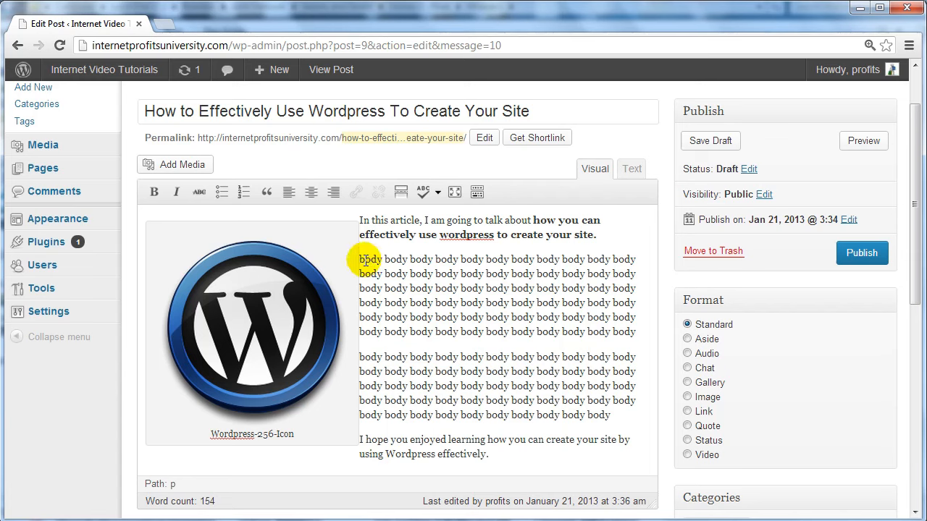
left_click_drag(360, 259, 463, 262)
left_click(636, 331)
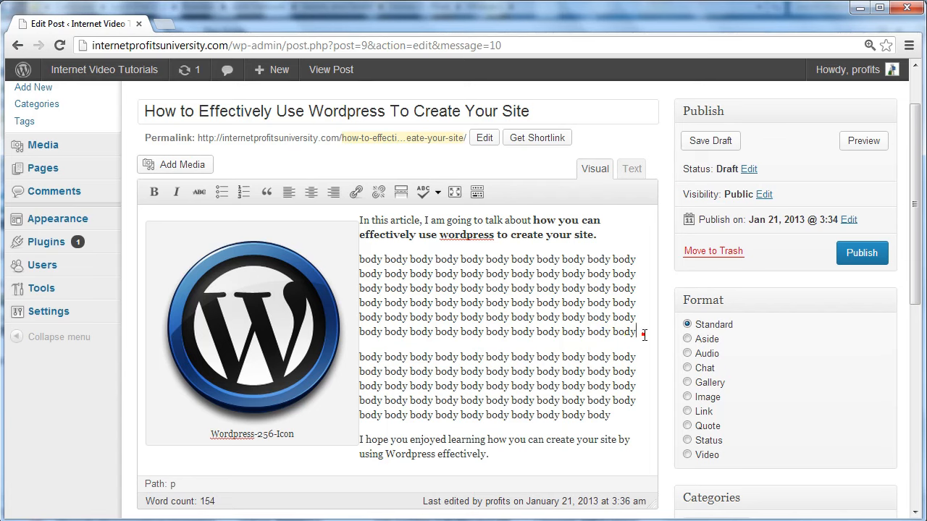
key("Return")
key("ctrl+v")
key("ctrl+v")
key("ctrl+v")
key("ctrl+v")
key("ctrl+v")
key("ctrl+v")
key("ctrl+v")
key("ctrl+v")
key("ctrl+v")
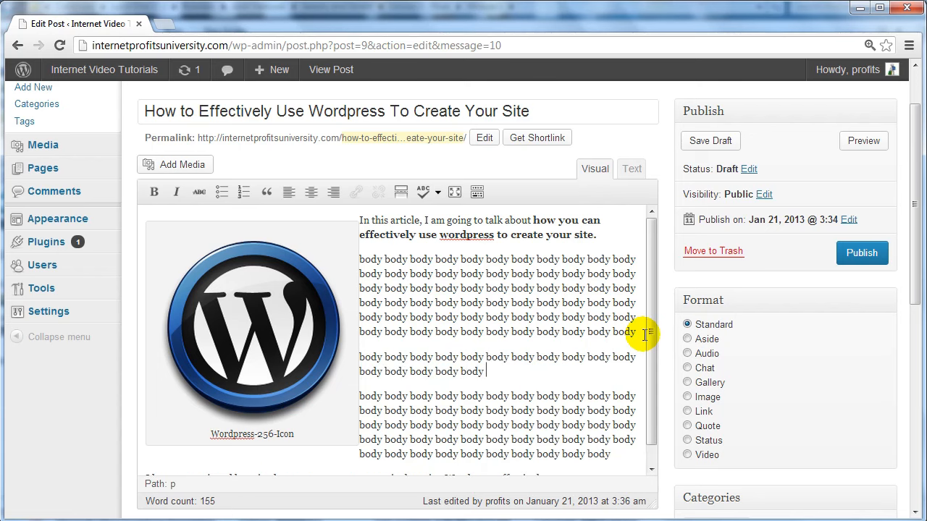
left_click(862, 252)
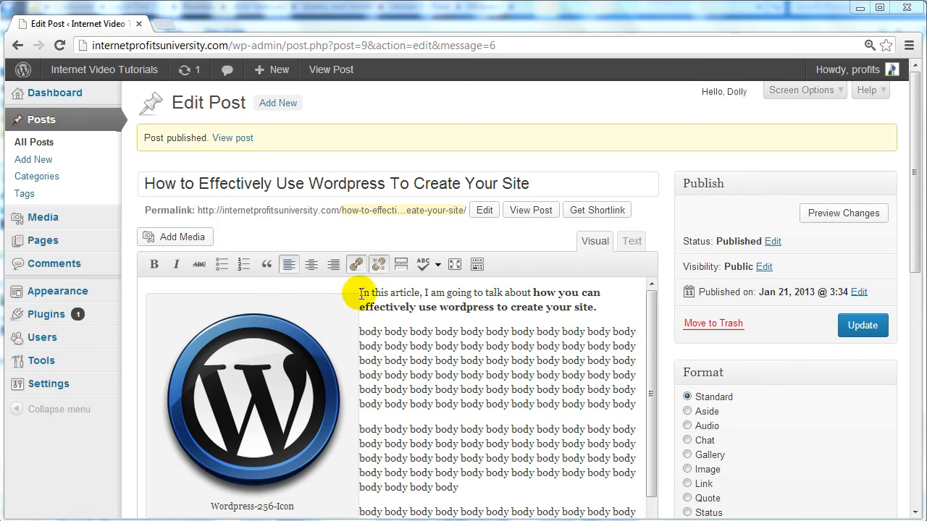
- Try bold, italic and strikethrough on the whole opening paragraph, and clear all three formats from it
left_click_drag(360, 293, 600, 308)
left_click(153, 264)
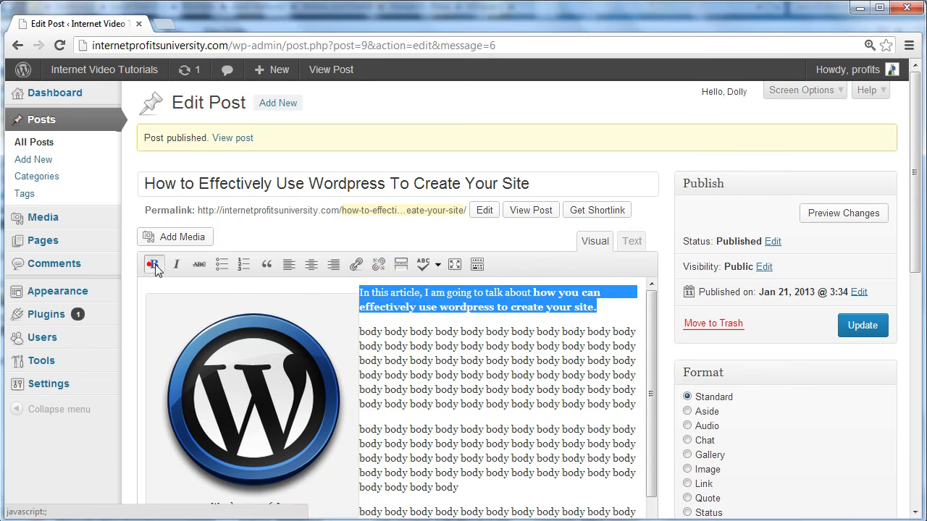
left_click(177, 265)
left_click(199, 265)
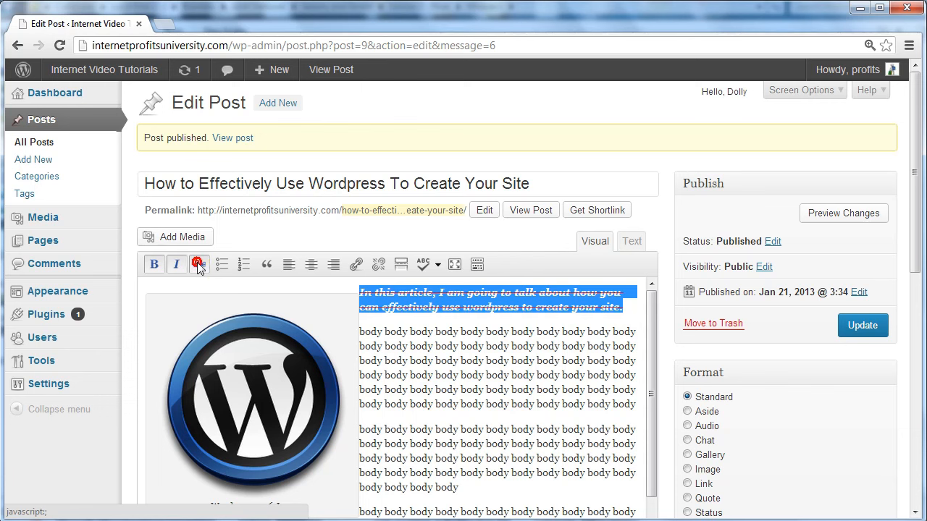
left_click(199, 265)
left_click(177, 265)
left_click(153, 264)
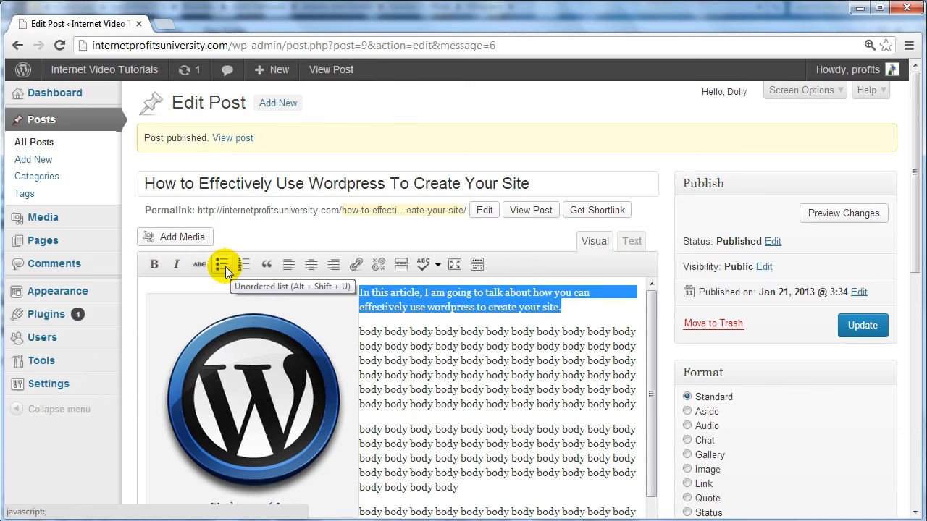
- Try center and right alignment on the opening paragraph, return it to left, and open and dismiss the link settings
left_click(270, 267)
left_click(318, 267)
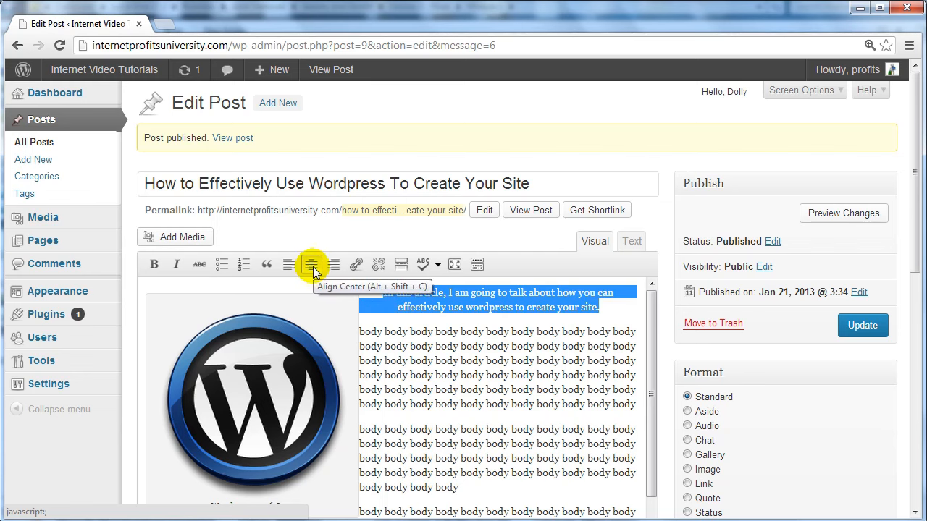
left_click(329, 266)
left_click(288, 265)
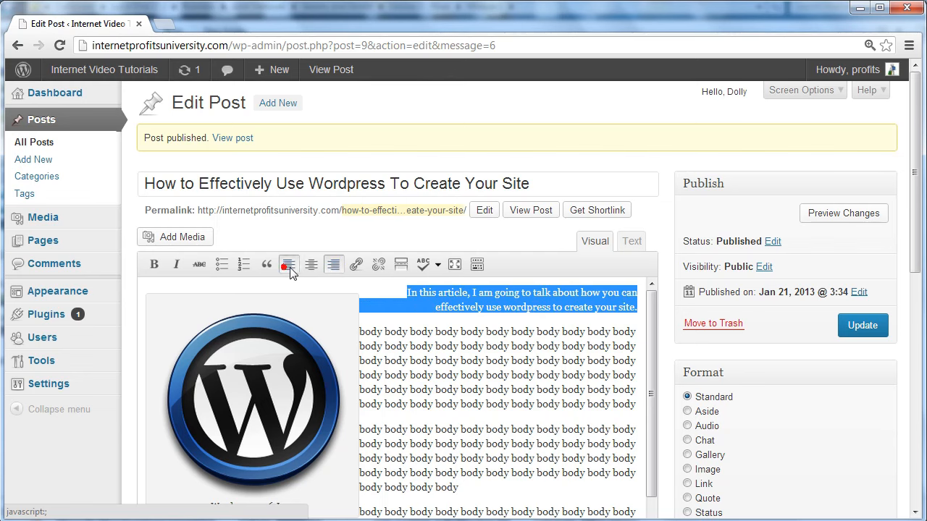
left_click(357, 264)
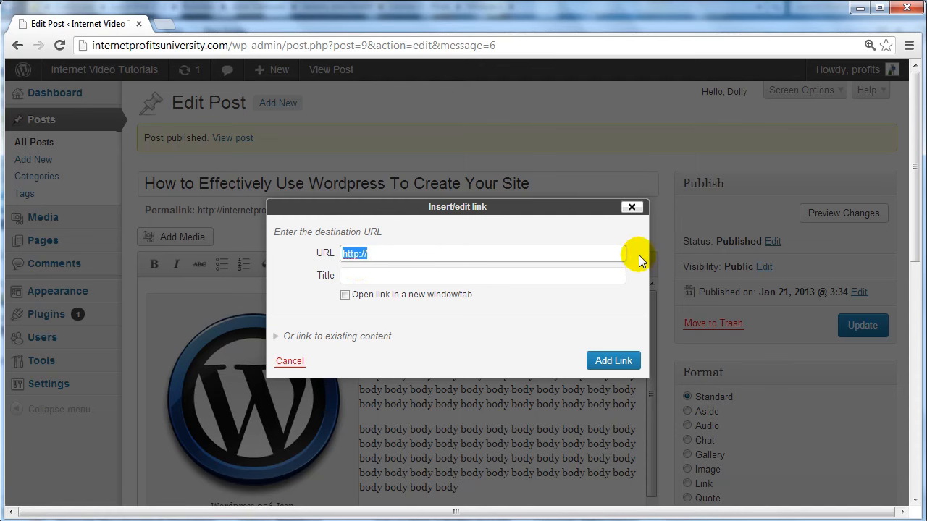
left_click(632, 207)
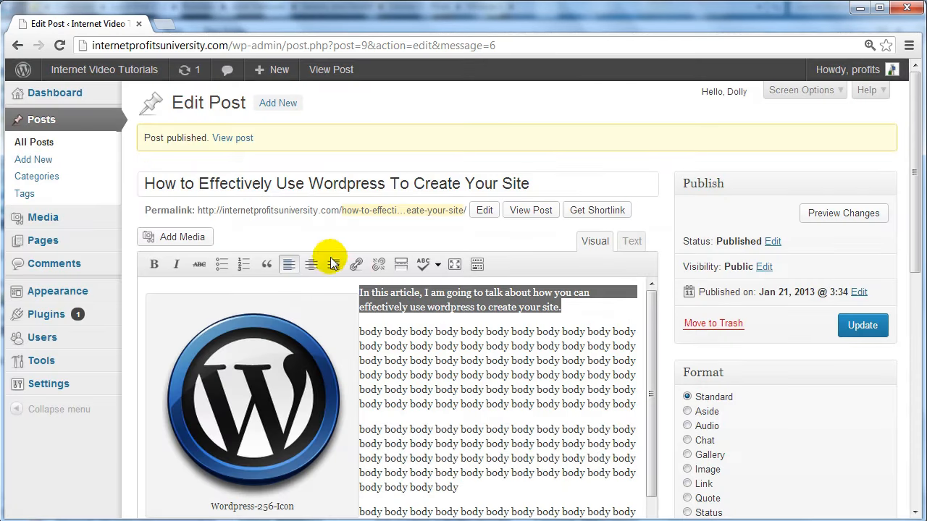
- Show the editor's extra row of formatting tools (Kitchen Sink) and update the published post
left_click(475, 265)
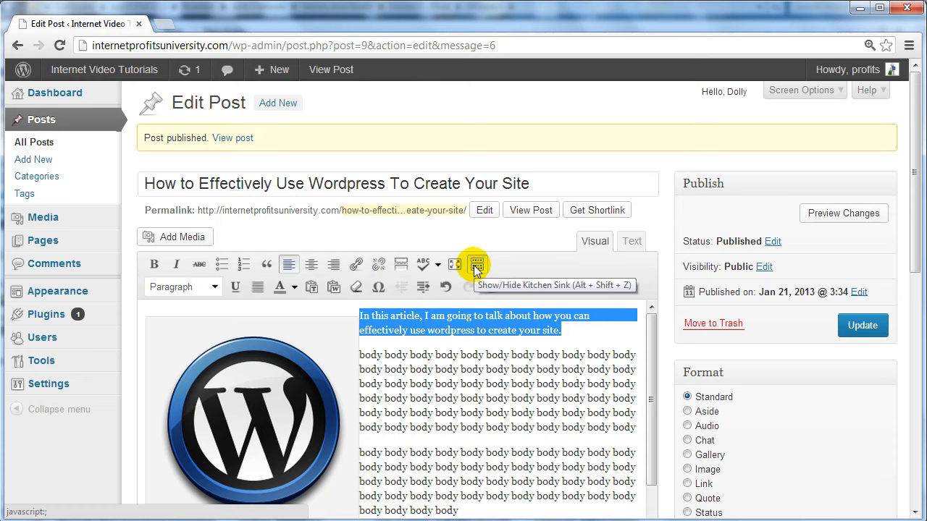
scroll(658, 288, "down", 2)
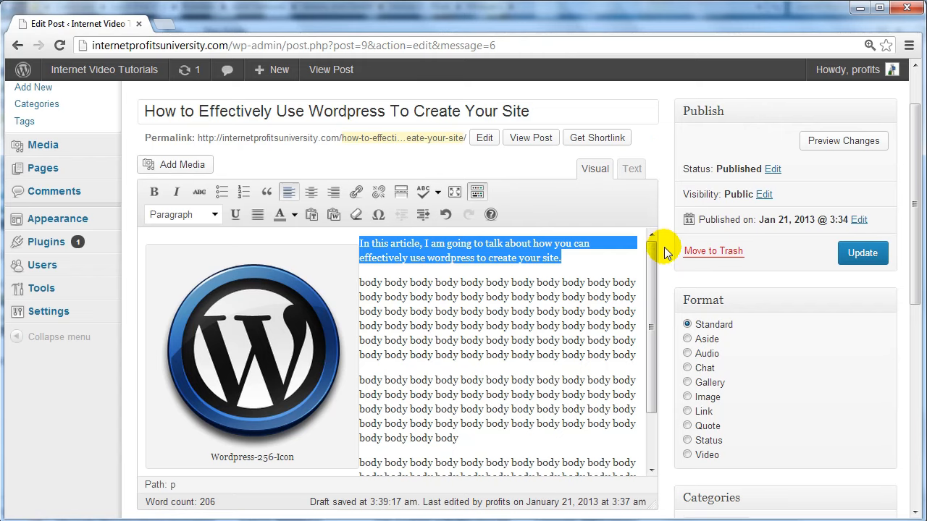
scroll(664, 247, "up", 2)
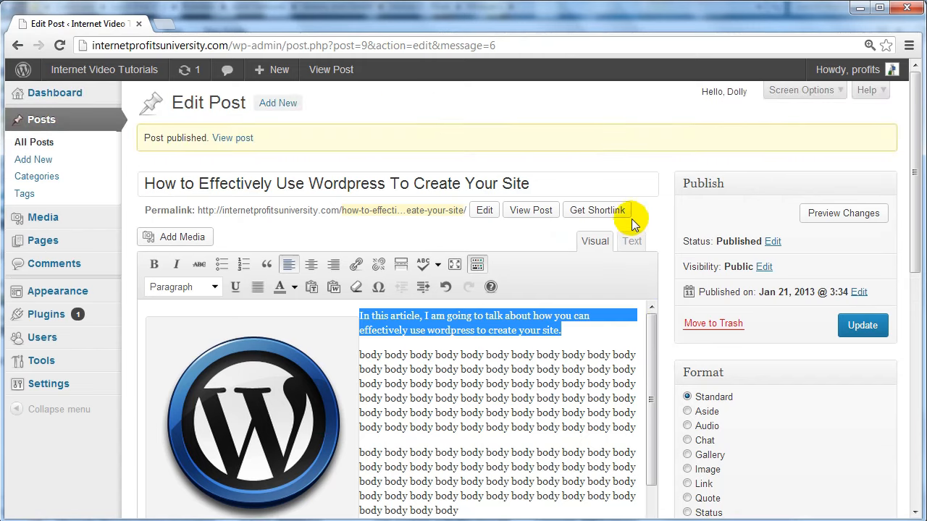
left_click(869, 325)
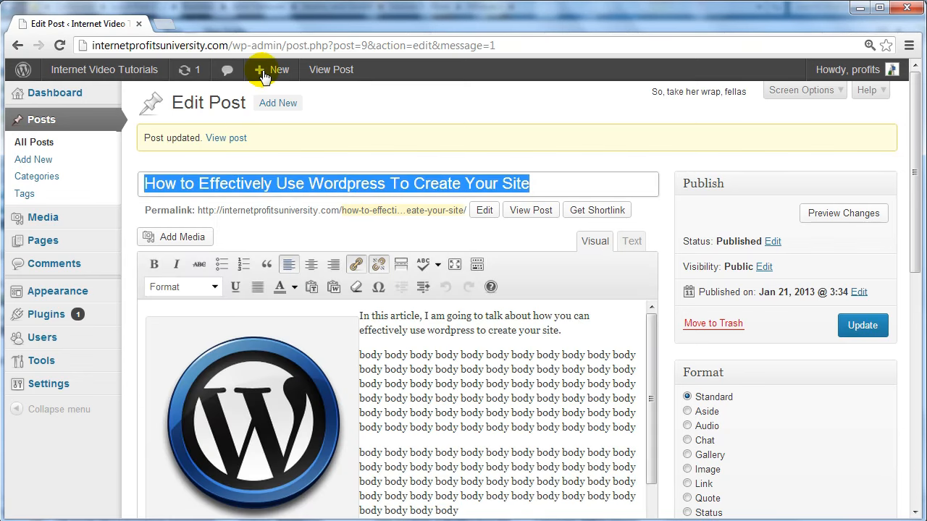
- Open the published post in a new browser tab and examine its title, image and body text
middle_click(227, 140)
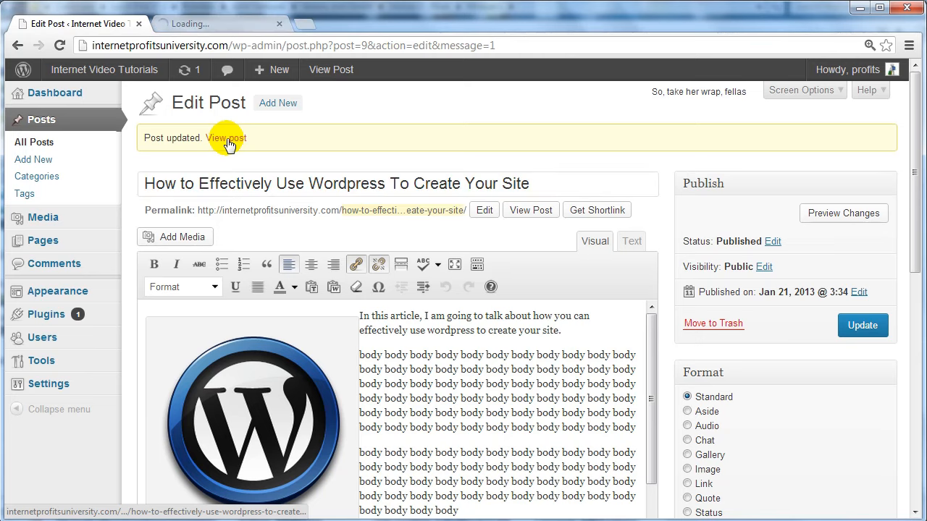
left_click(250, 25)
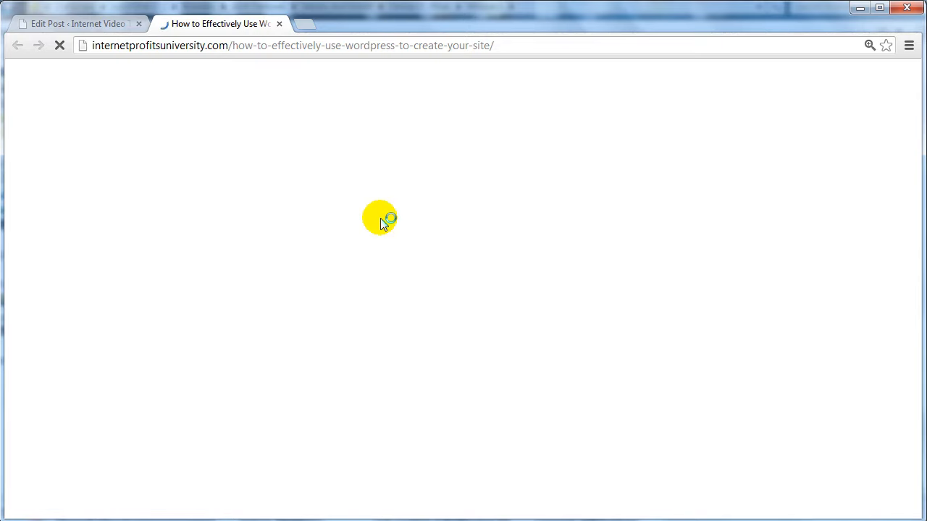
scroll(381, 219, "down", 3)
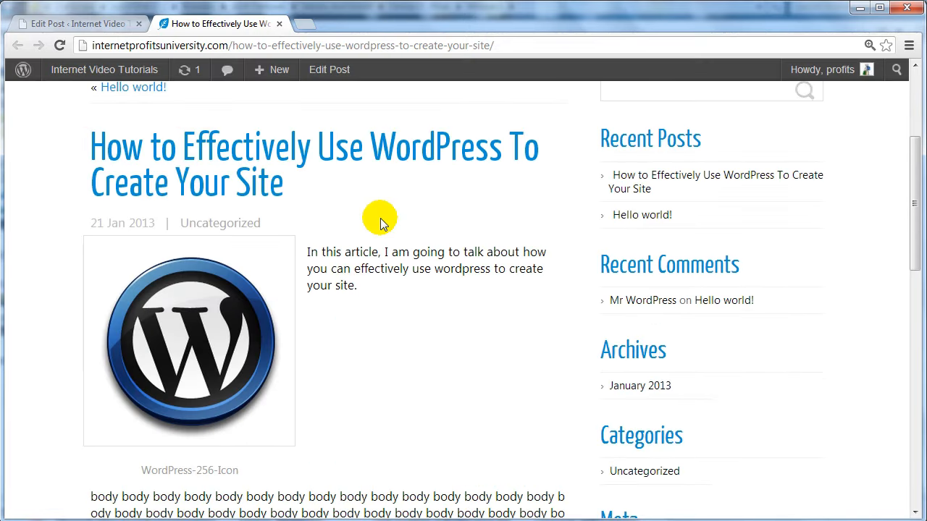